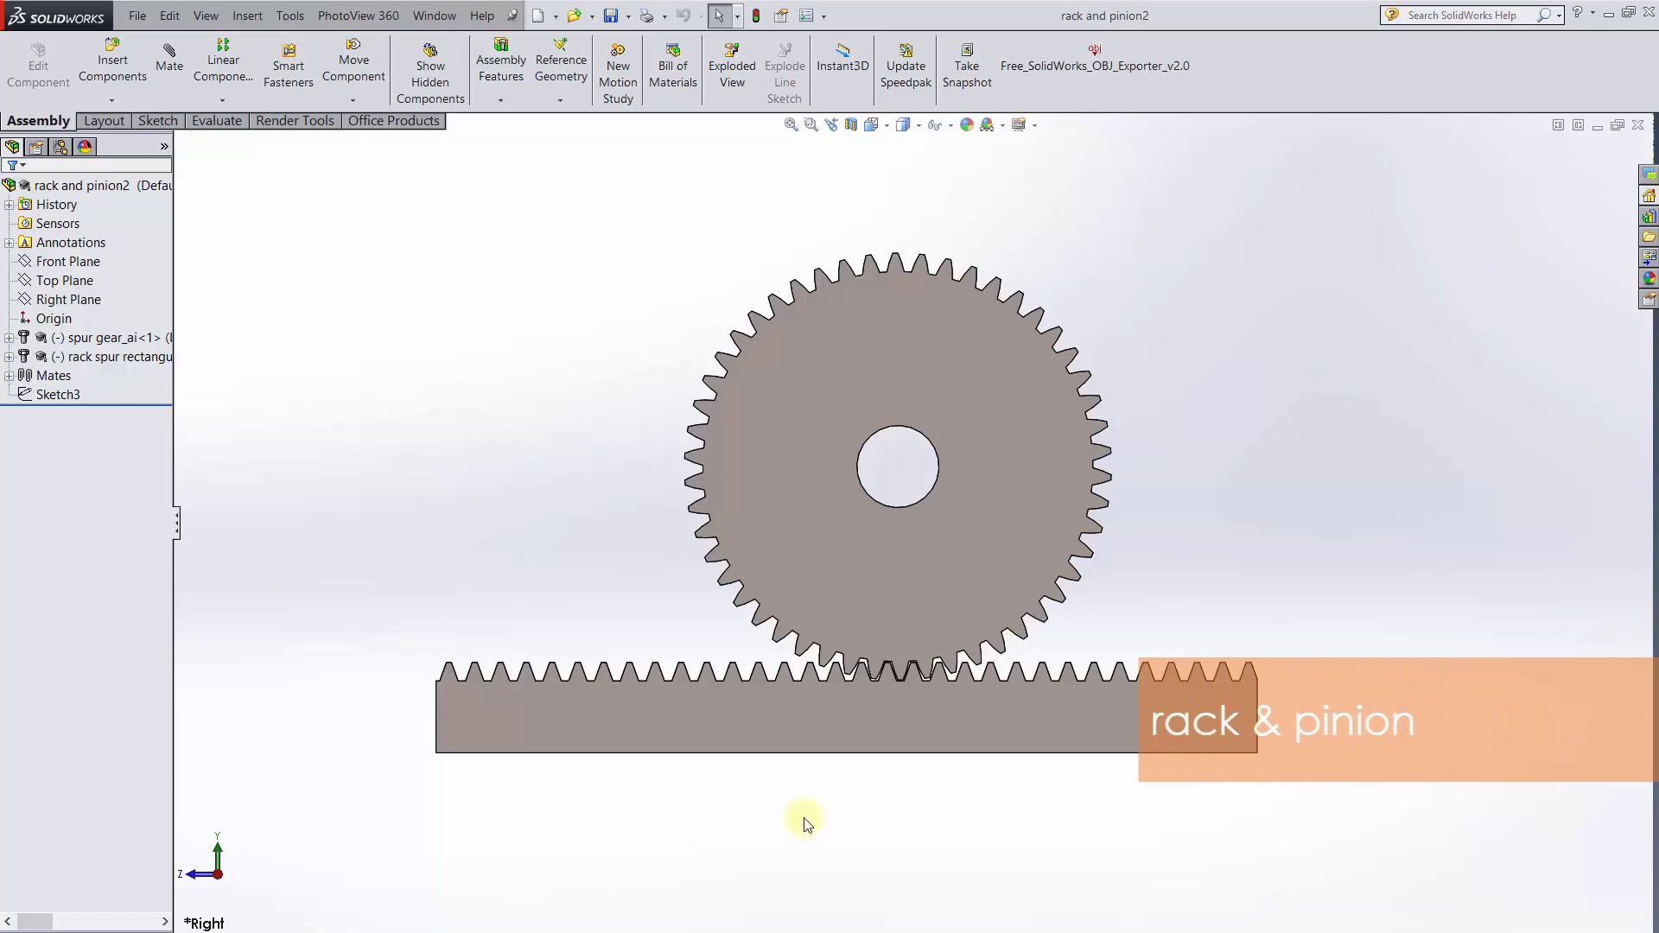
Drag-rotate the meshed spur gear so the rack slides beneath it, then deselect the gear.
{"action": "left_click", "coordinate": [798, 521]}
{"action": "left_click_drag", "start_coordinate": [797, 524], "coordinate": [888, 610]}
{"action": "left_click", "coordinate": [555, 307]}
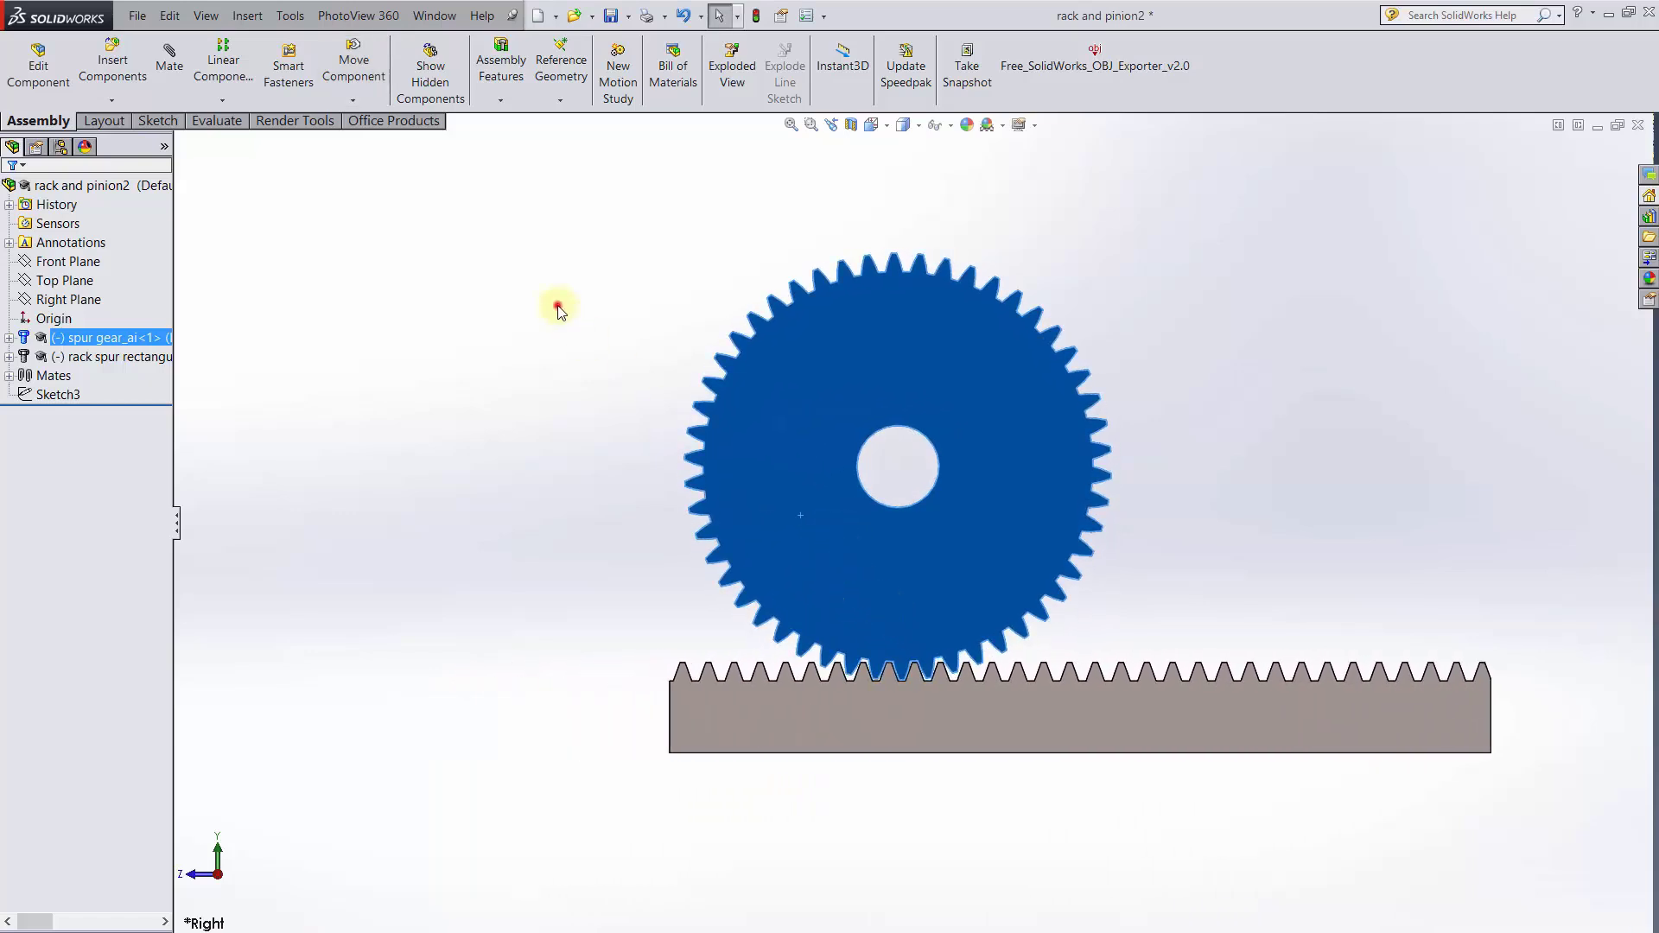
Create a new empty assembly without placing a first component.
{"action": "left_click", "coordinate": [538, 16]}
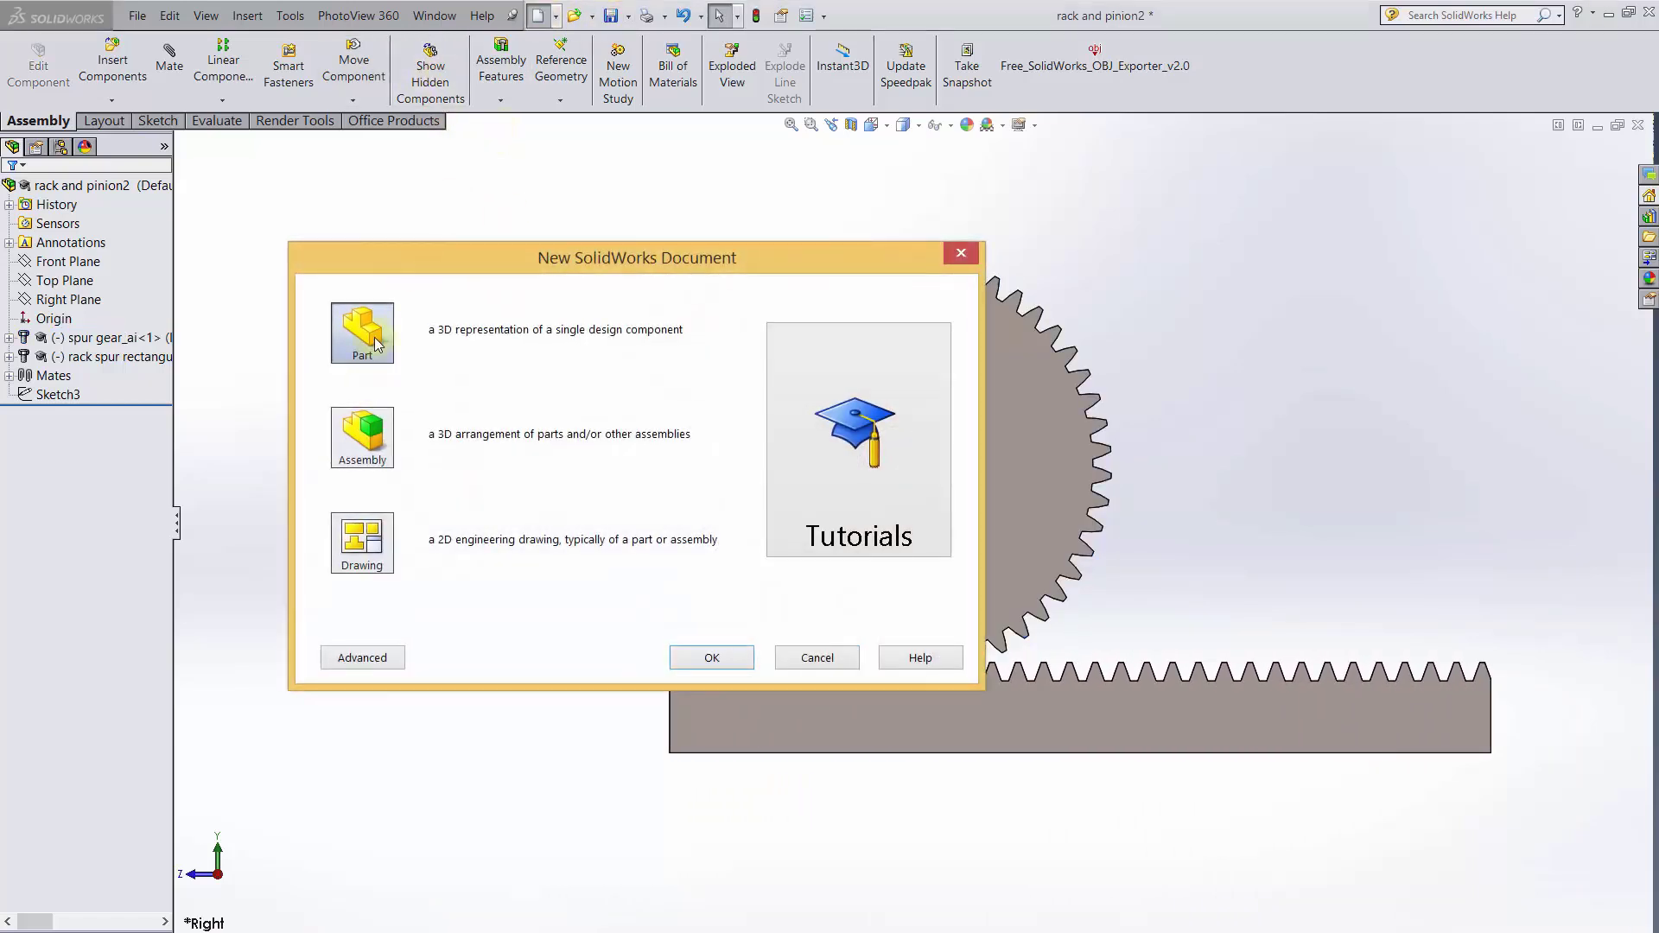
{"action": "double_click", "coordinate": [350, 440]}
{"action": "left_click", "coordinate": [39, 186]}
Load the Toolbox add-in and browse ANSI Inch > Power Transmission > Gears to Spur Gear.
{"action": "left_click", "coordinate": [1650, 217]}
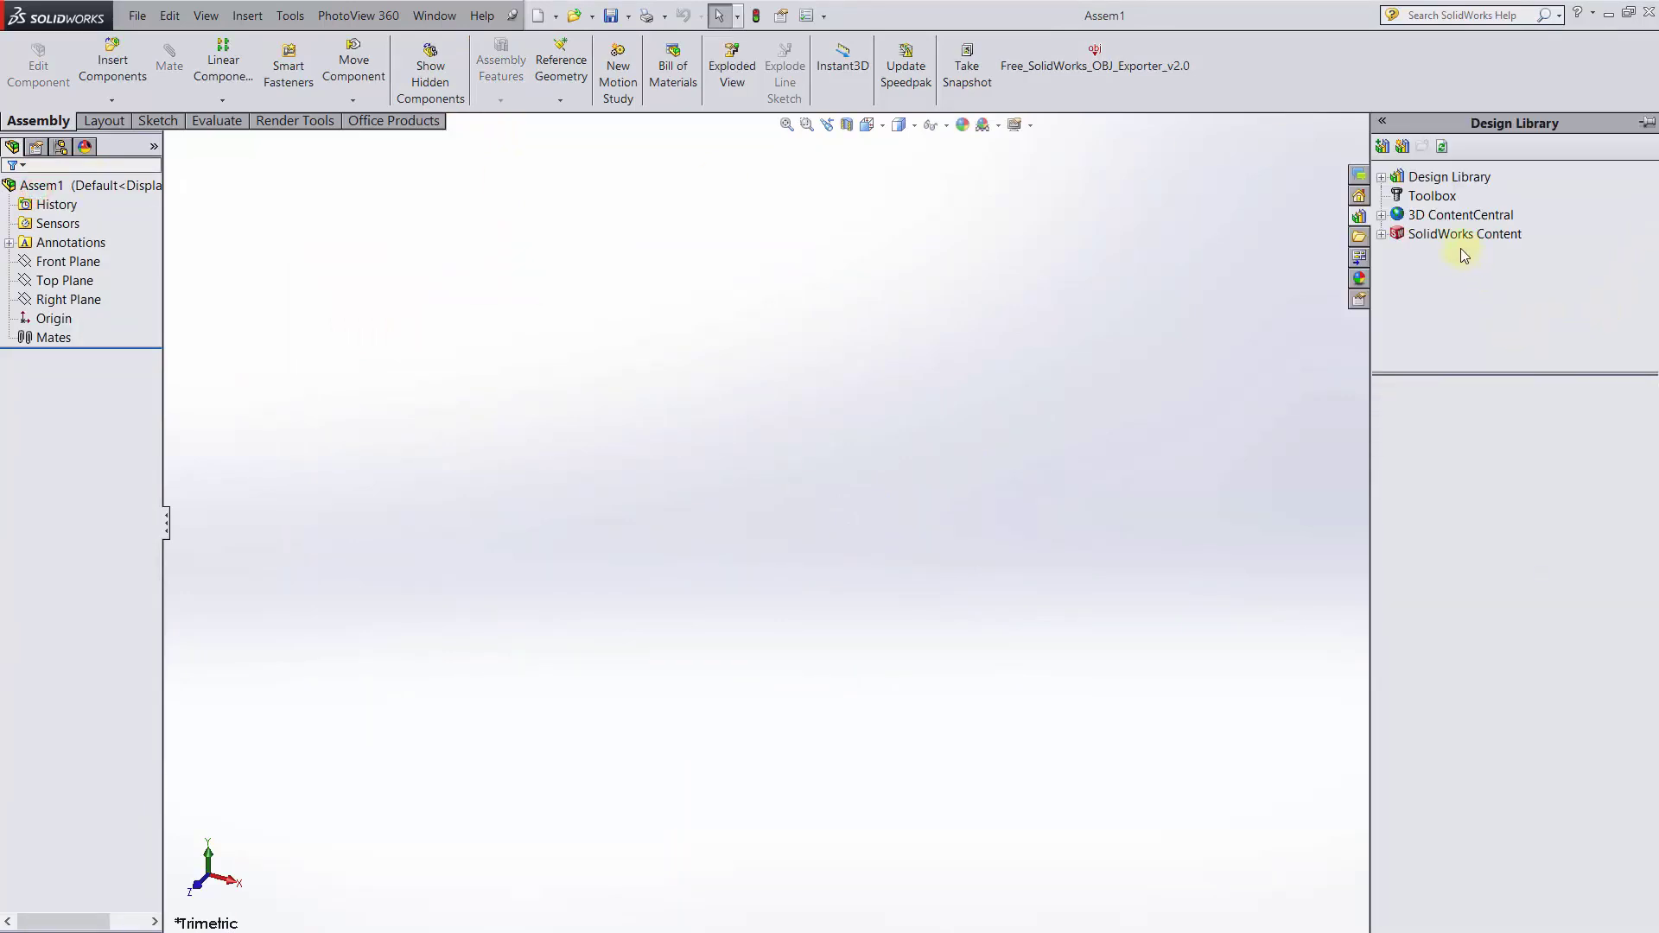
{"action": "left_click", "coordinate": [1432, 195]}
{"action": "left_click", "coordinate": [1499, 586]}
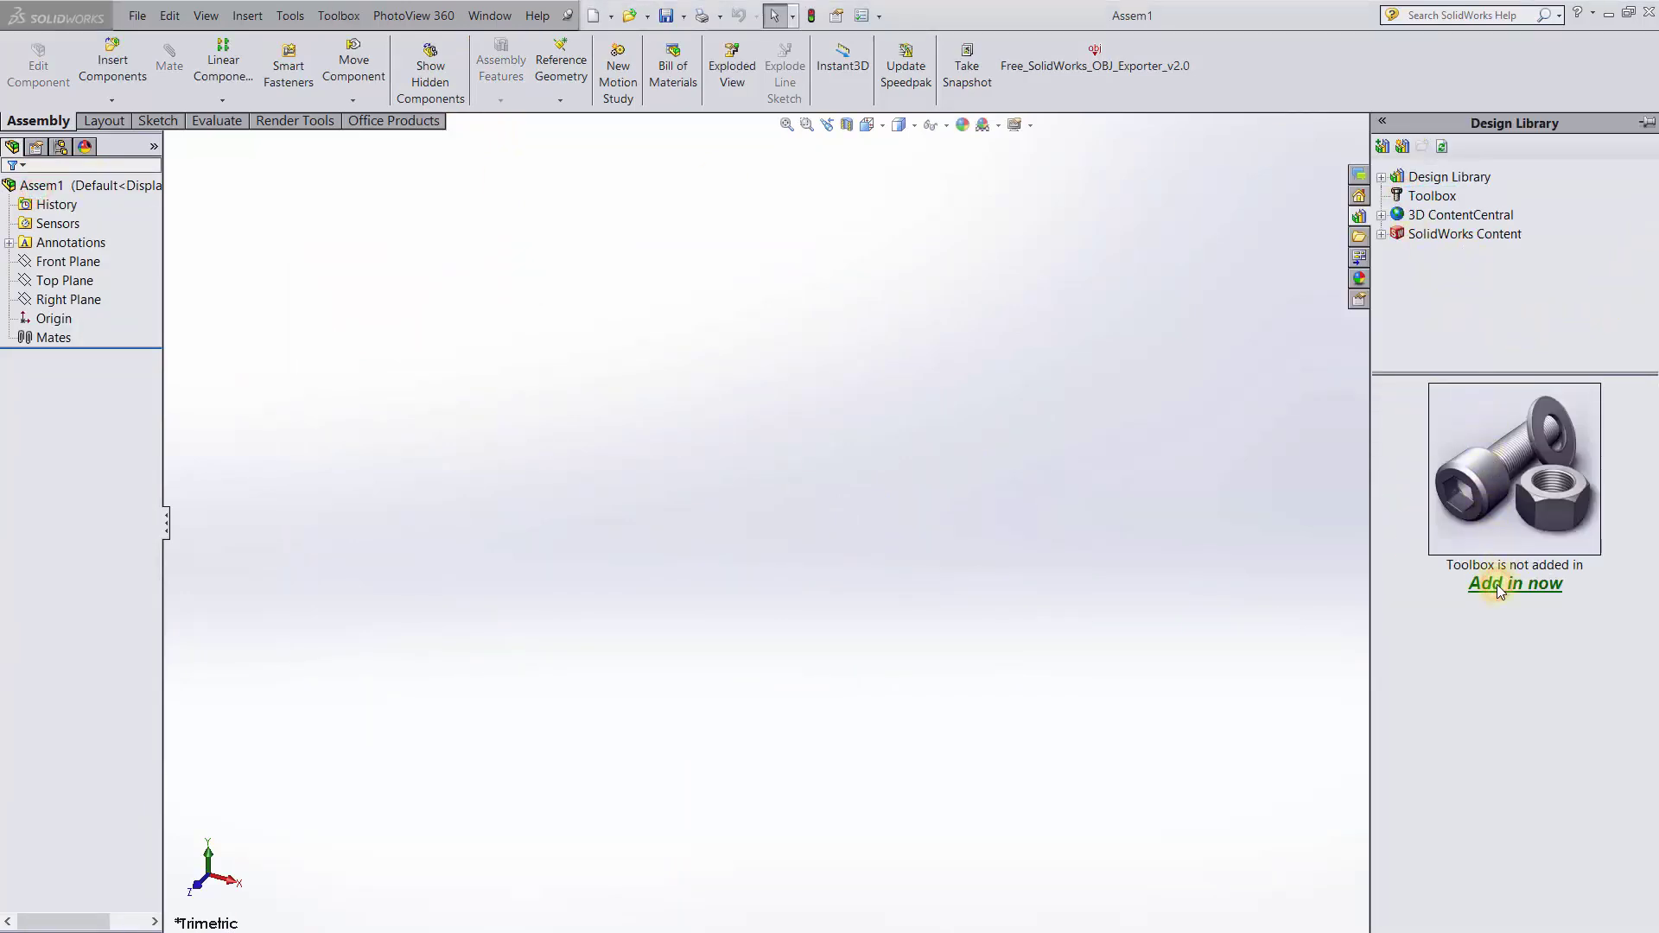
{"action": "double_click", "coordinate": [1424, 503]}
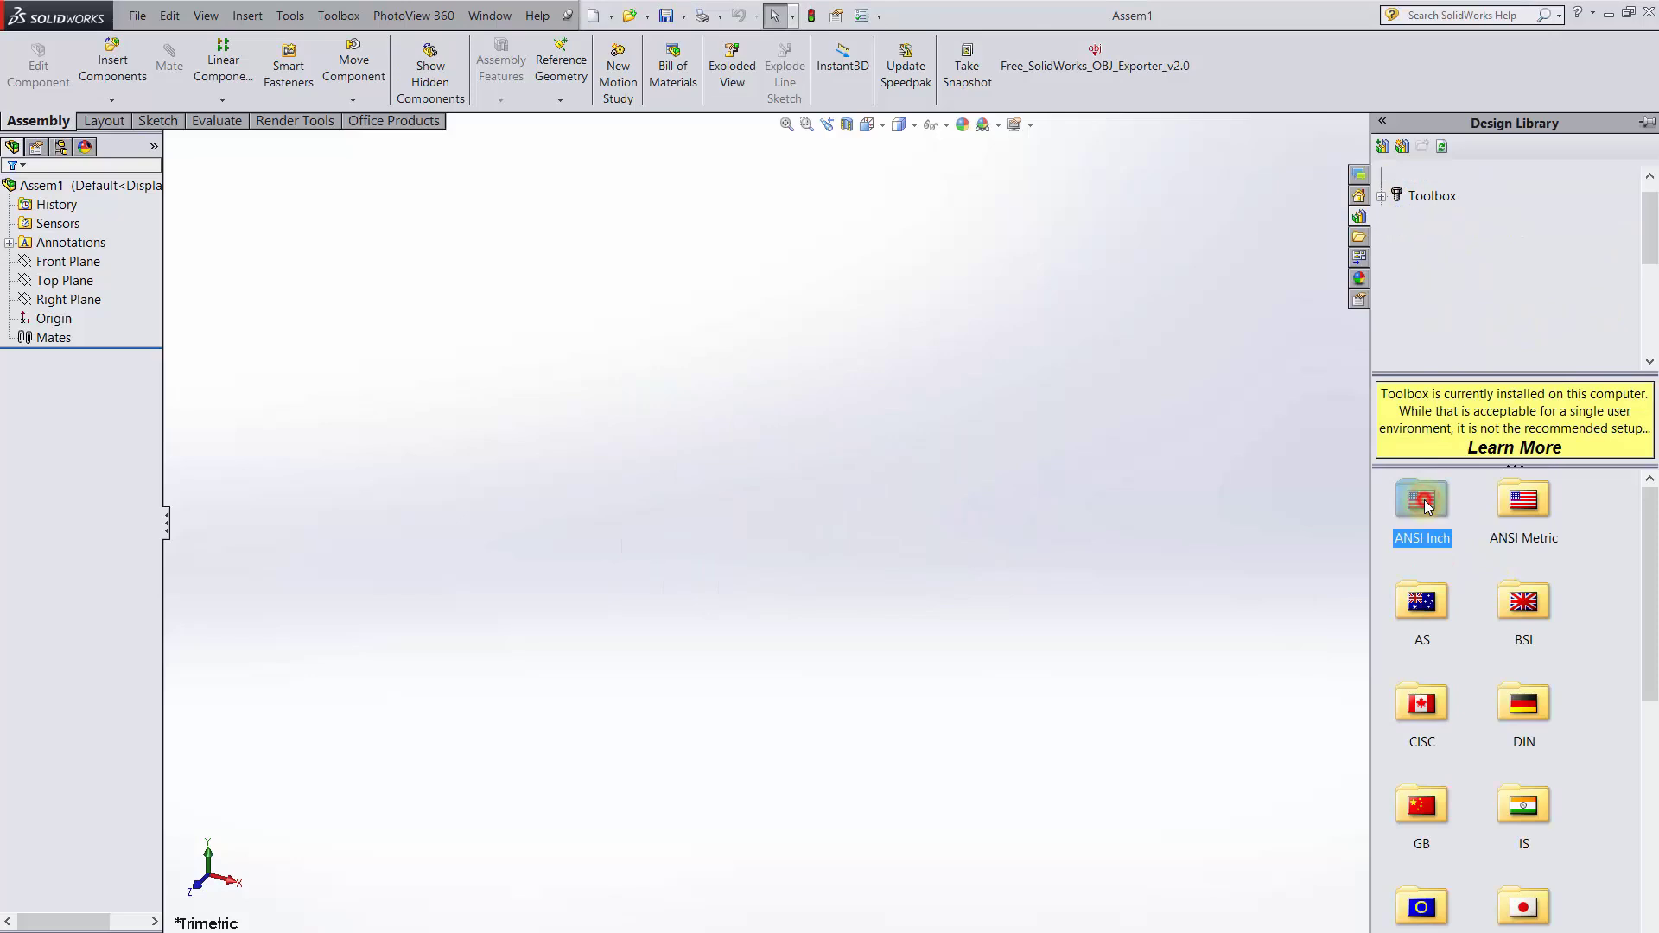
{"action": "double_click", "coordinate": [1523, 807]}
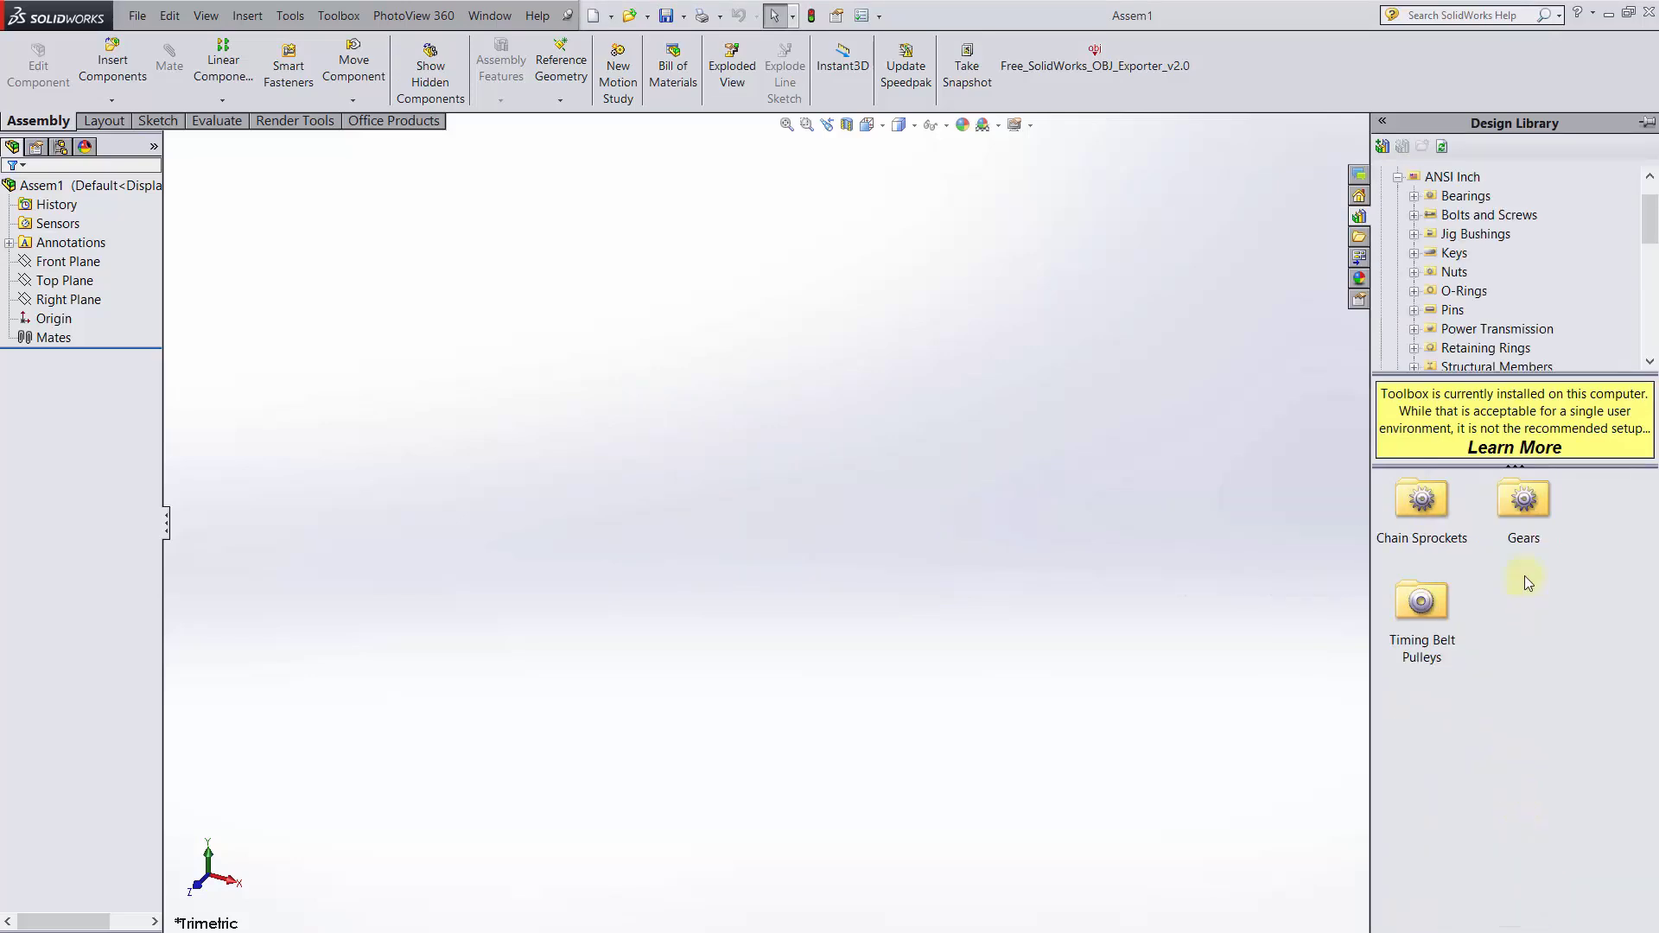
{"action": "double_click", "coordinate": [1523, 501]}
{"action": "left_click", "coordinate": [1524, 605]}
Insert one Toolbox spur gear with diametral pitch 10 and 50 teeth.
{"action": "left_click_drag", "start_coordinate": [1524, 605], "coordinate": [745, 532]}
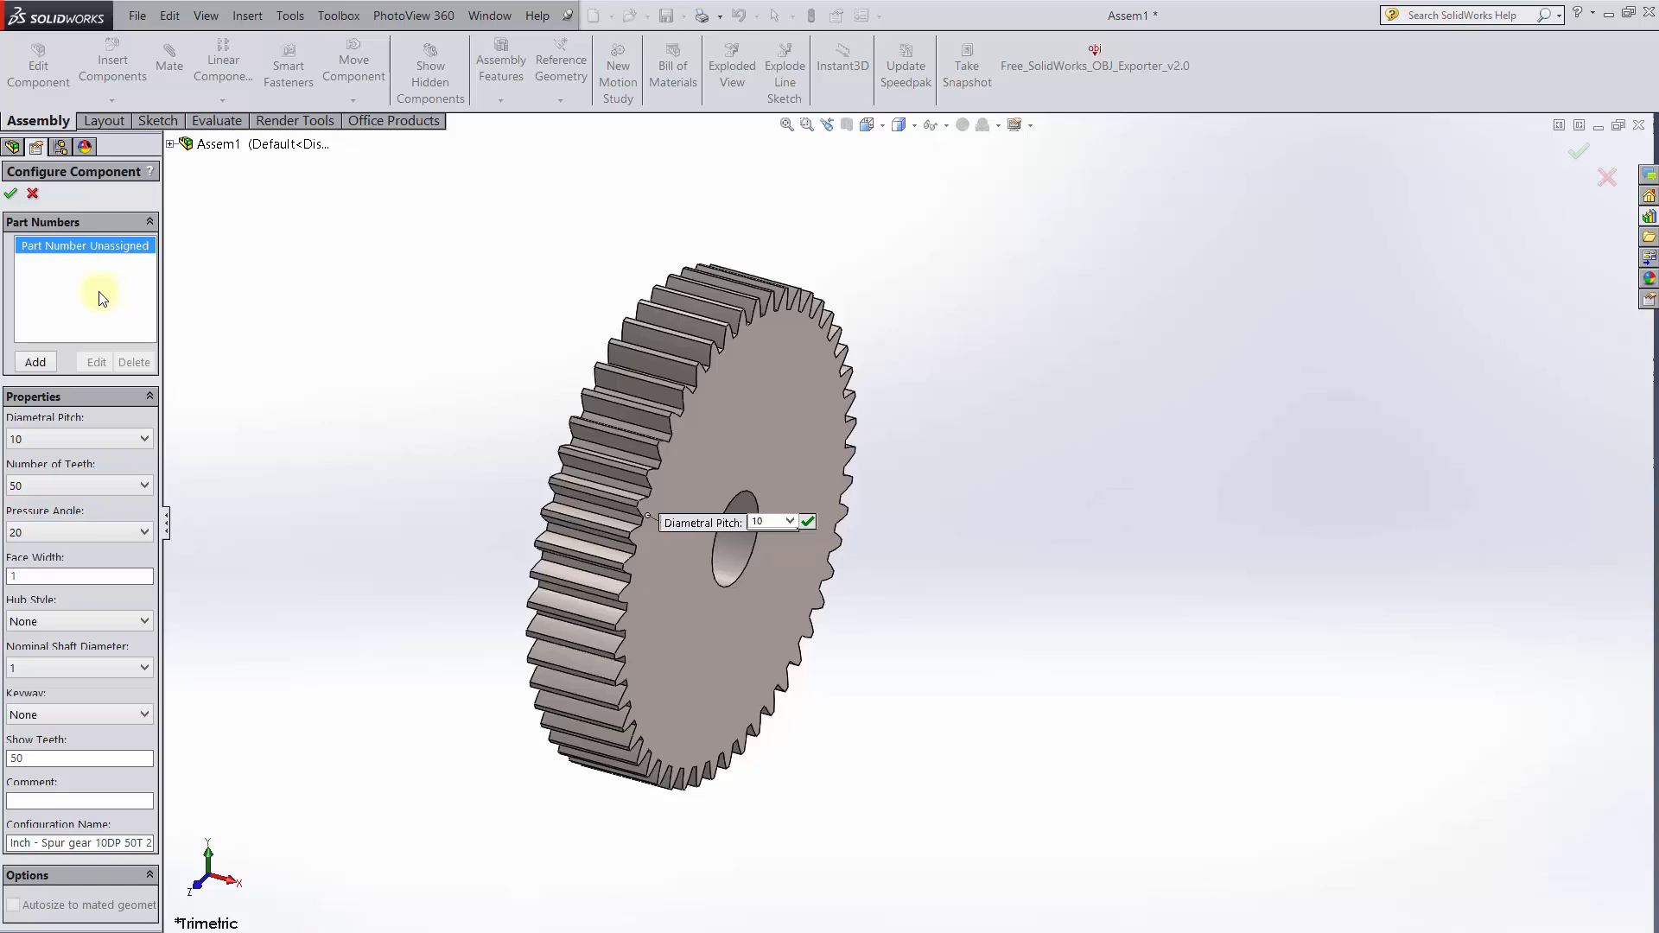
{"action": "left_click", "coordinate": [10, 193]}
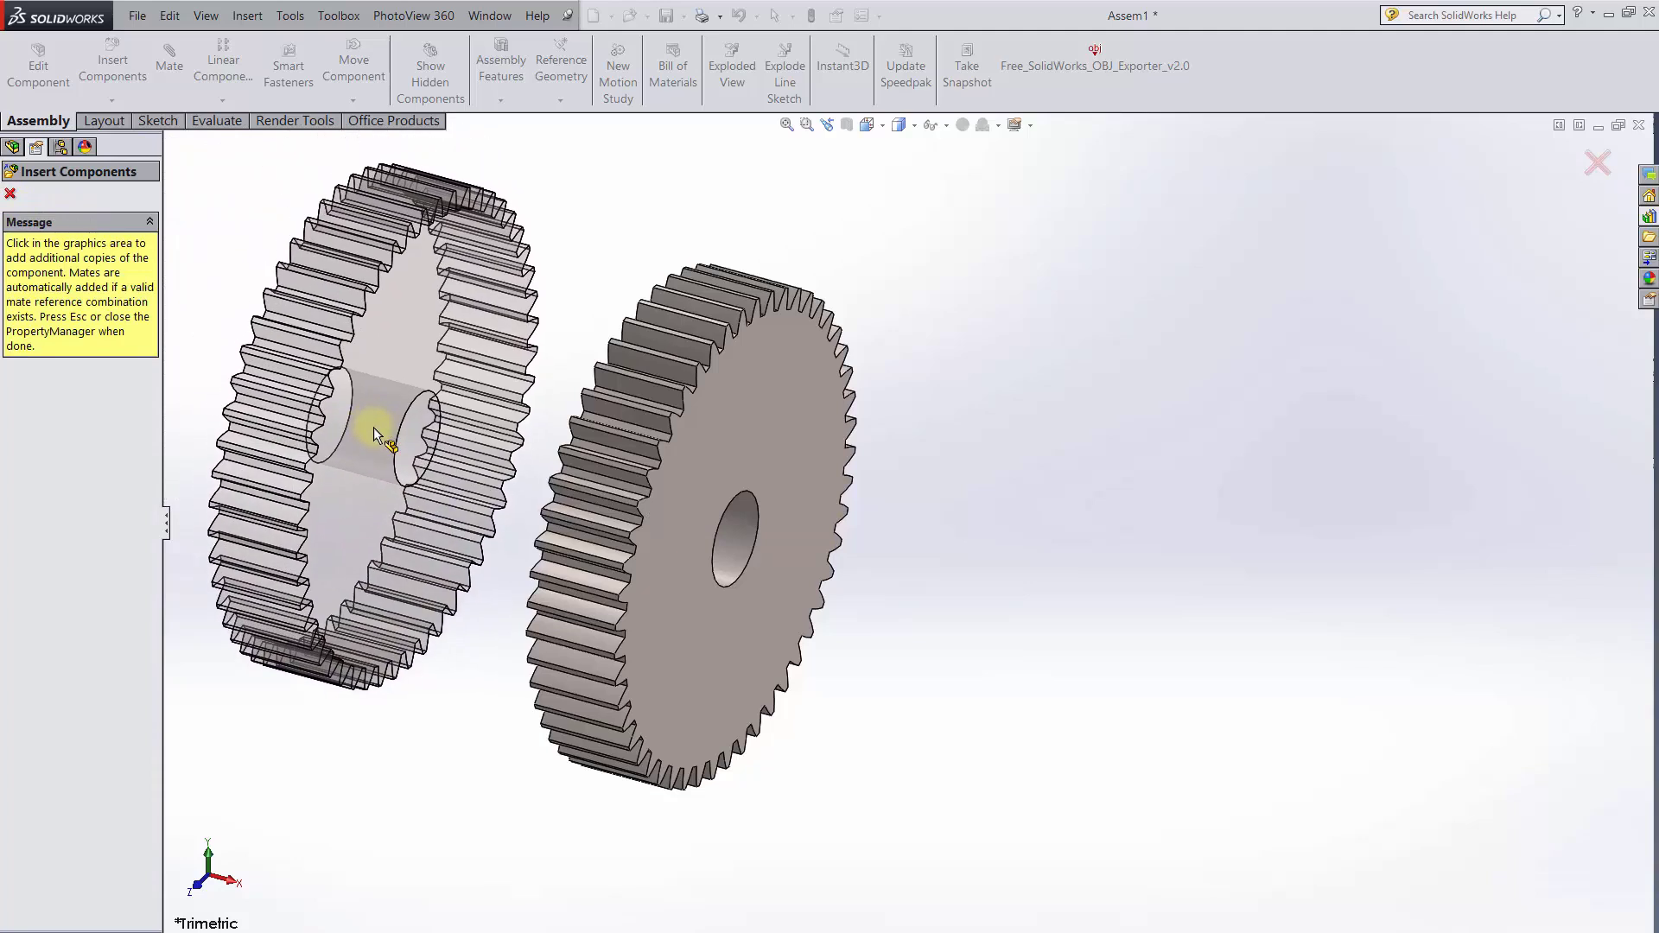
{"action": "key", "text": "Escape"}
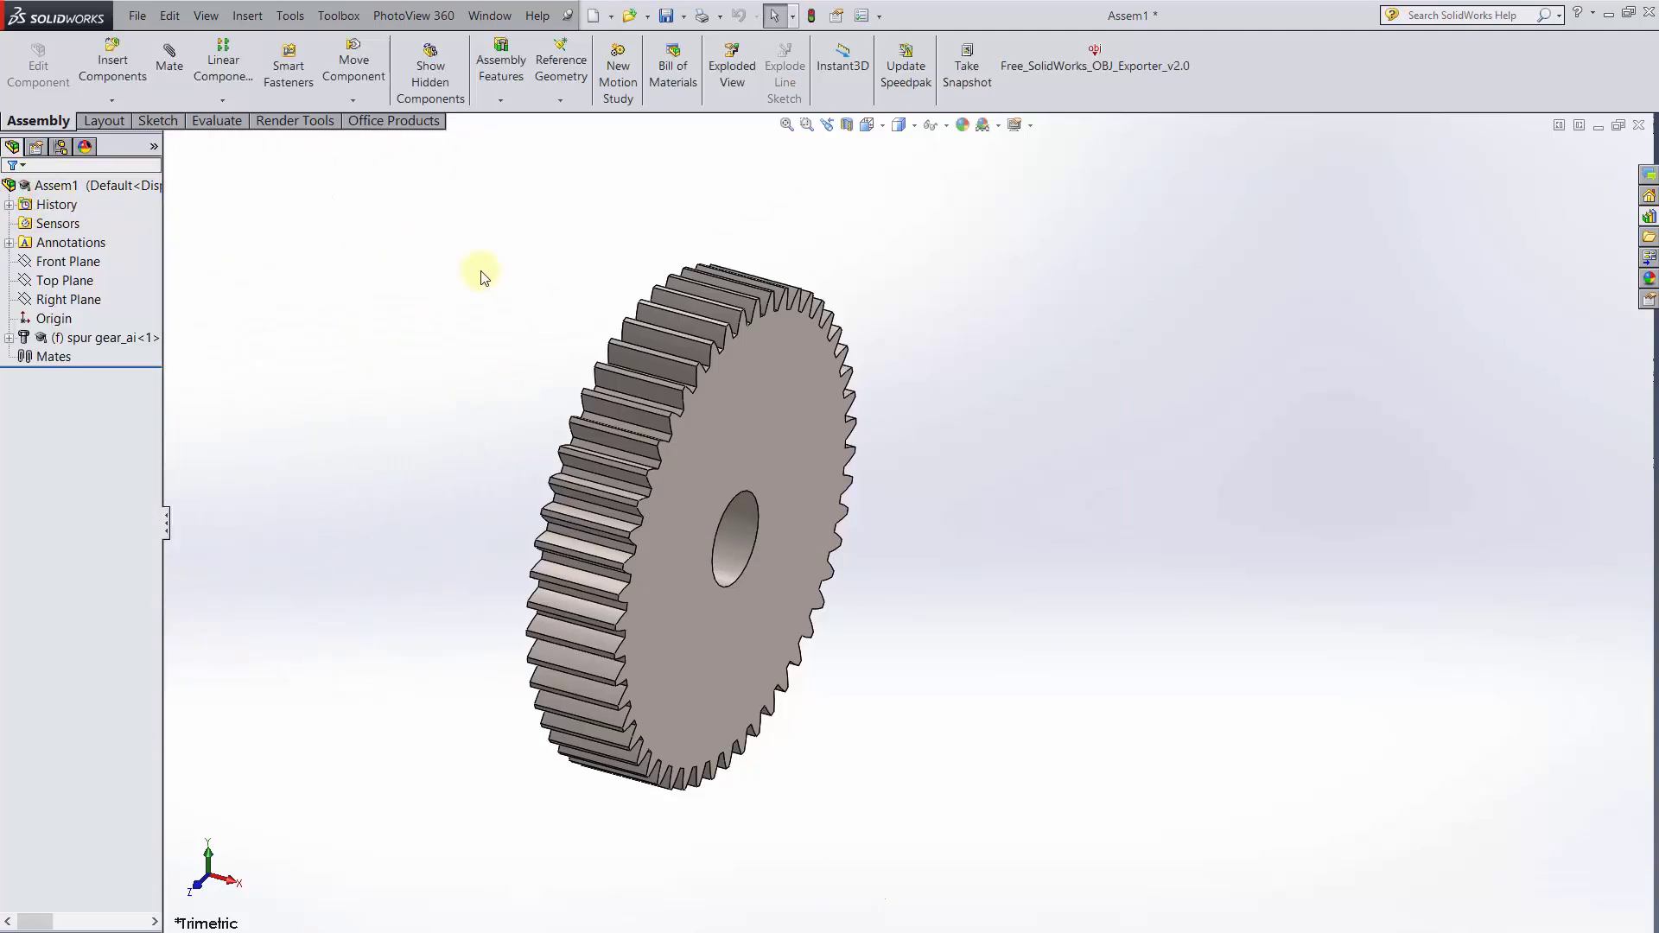
Insert a 10-diametral-pitch rectangular spur rack and set the spur gear to Float.
{"action": "left_click", "coordinate": [1651, 217]}
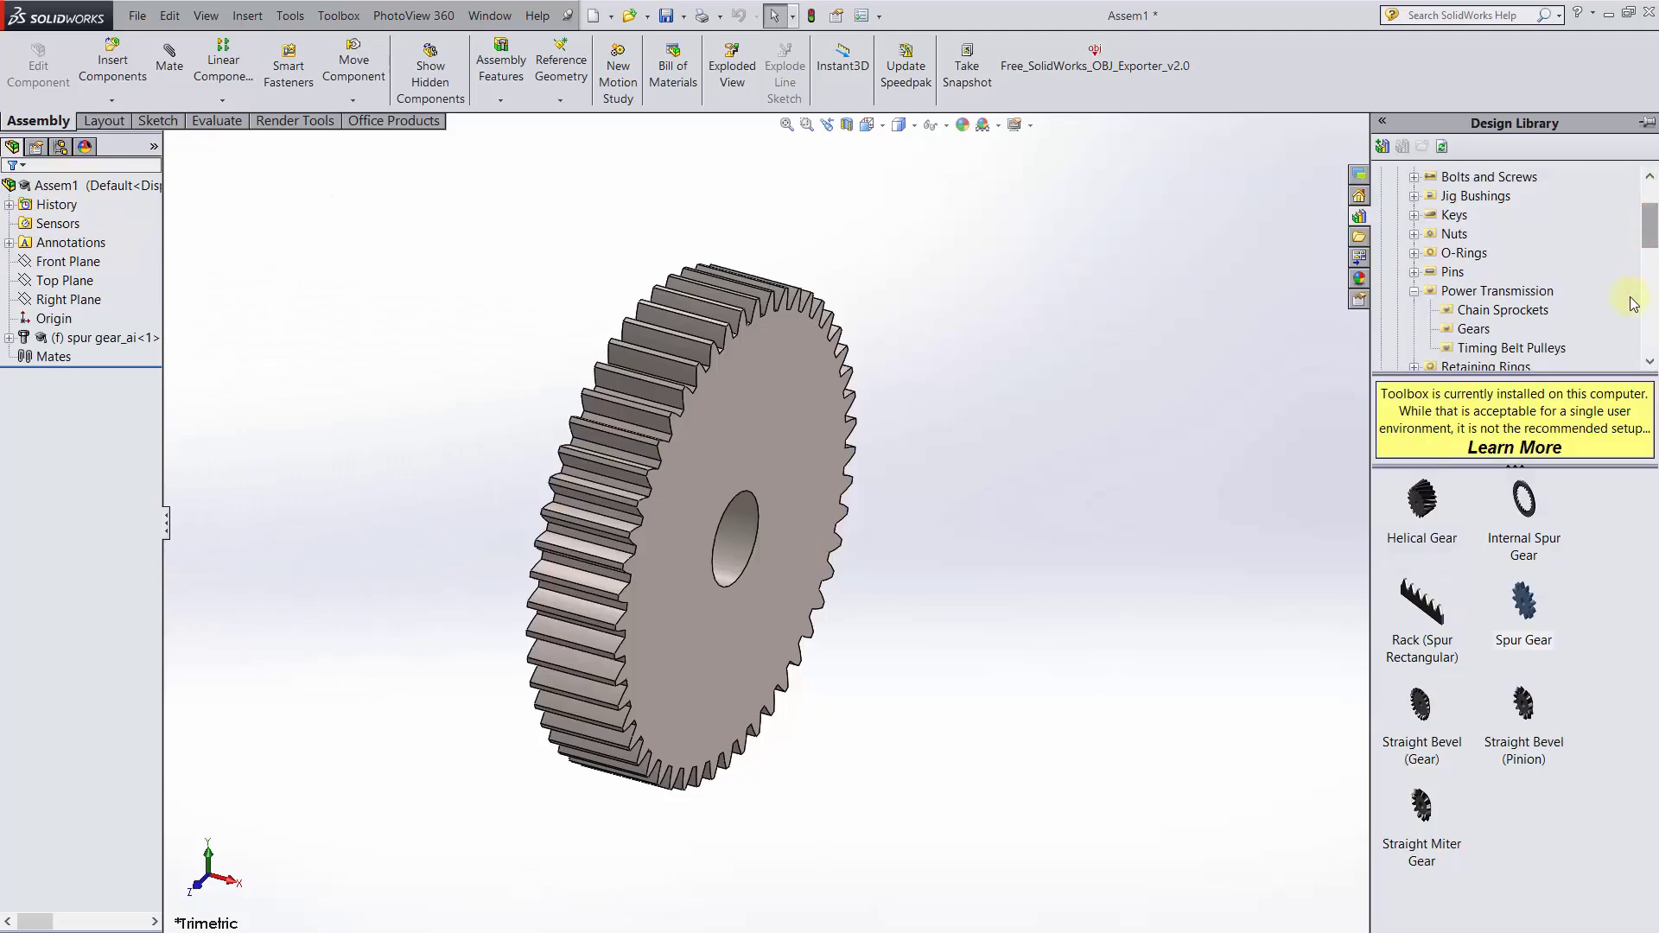
{"action": "left_click_drag", "start_coordinate": [1426, 596], "coordinate": [1003, 639]}
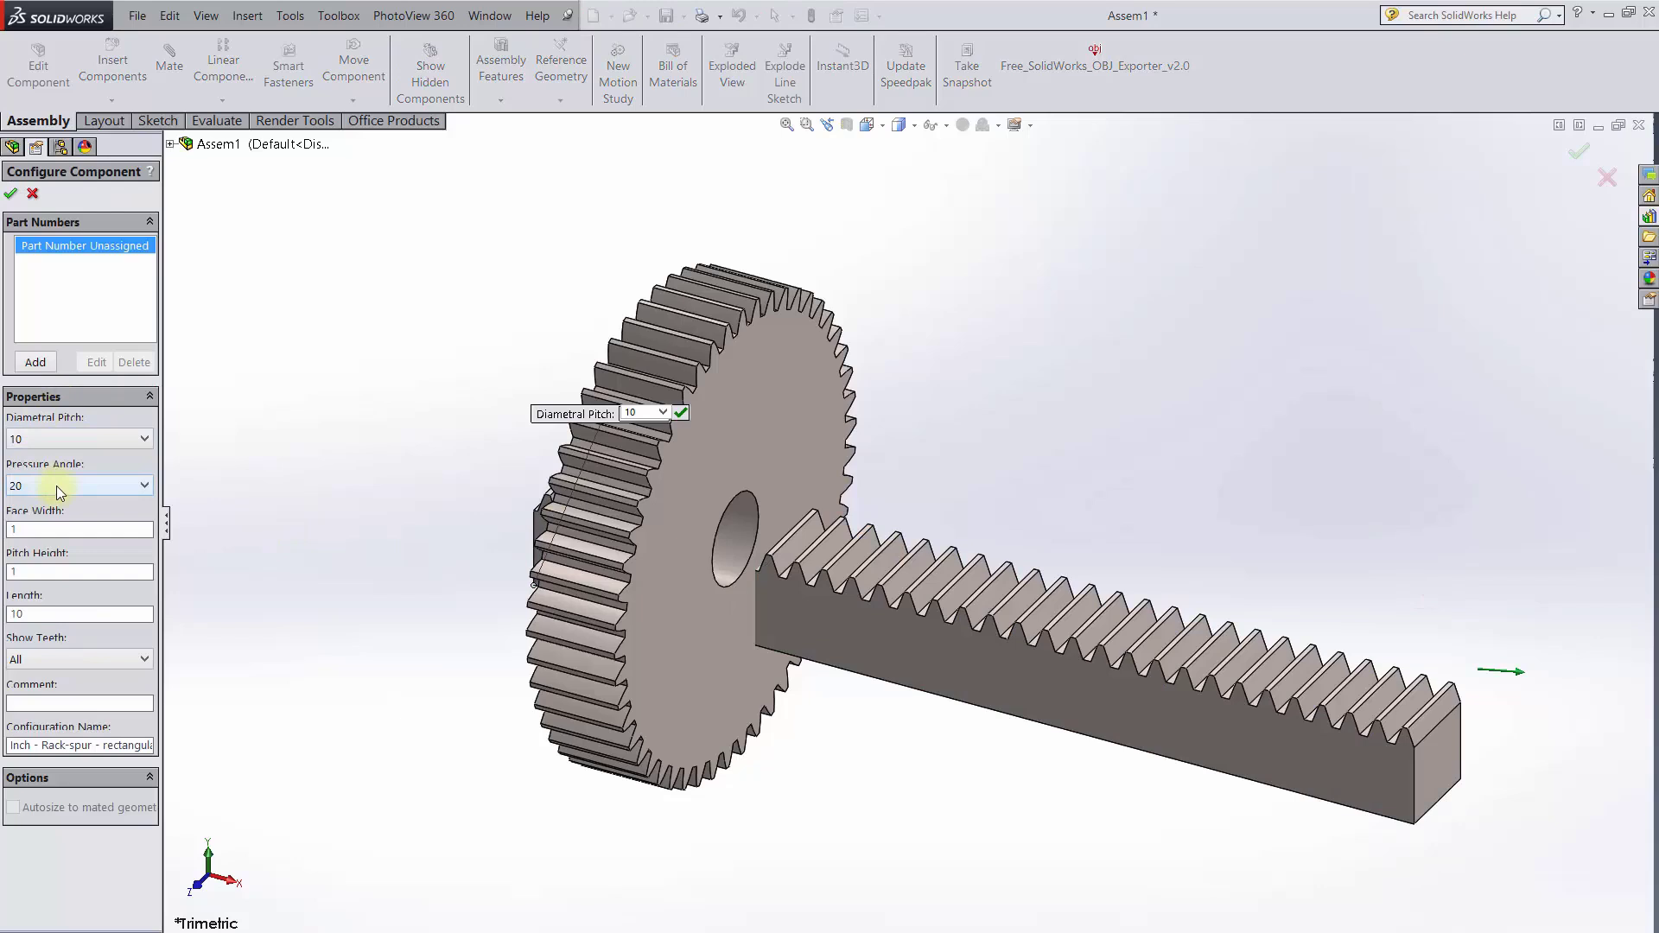
{"action": "left_click", "coordinate": [11, 195]}
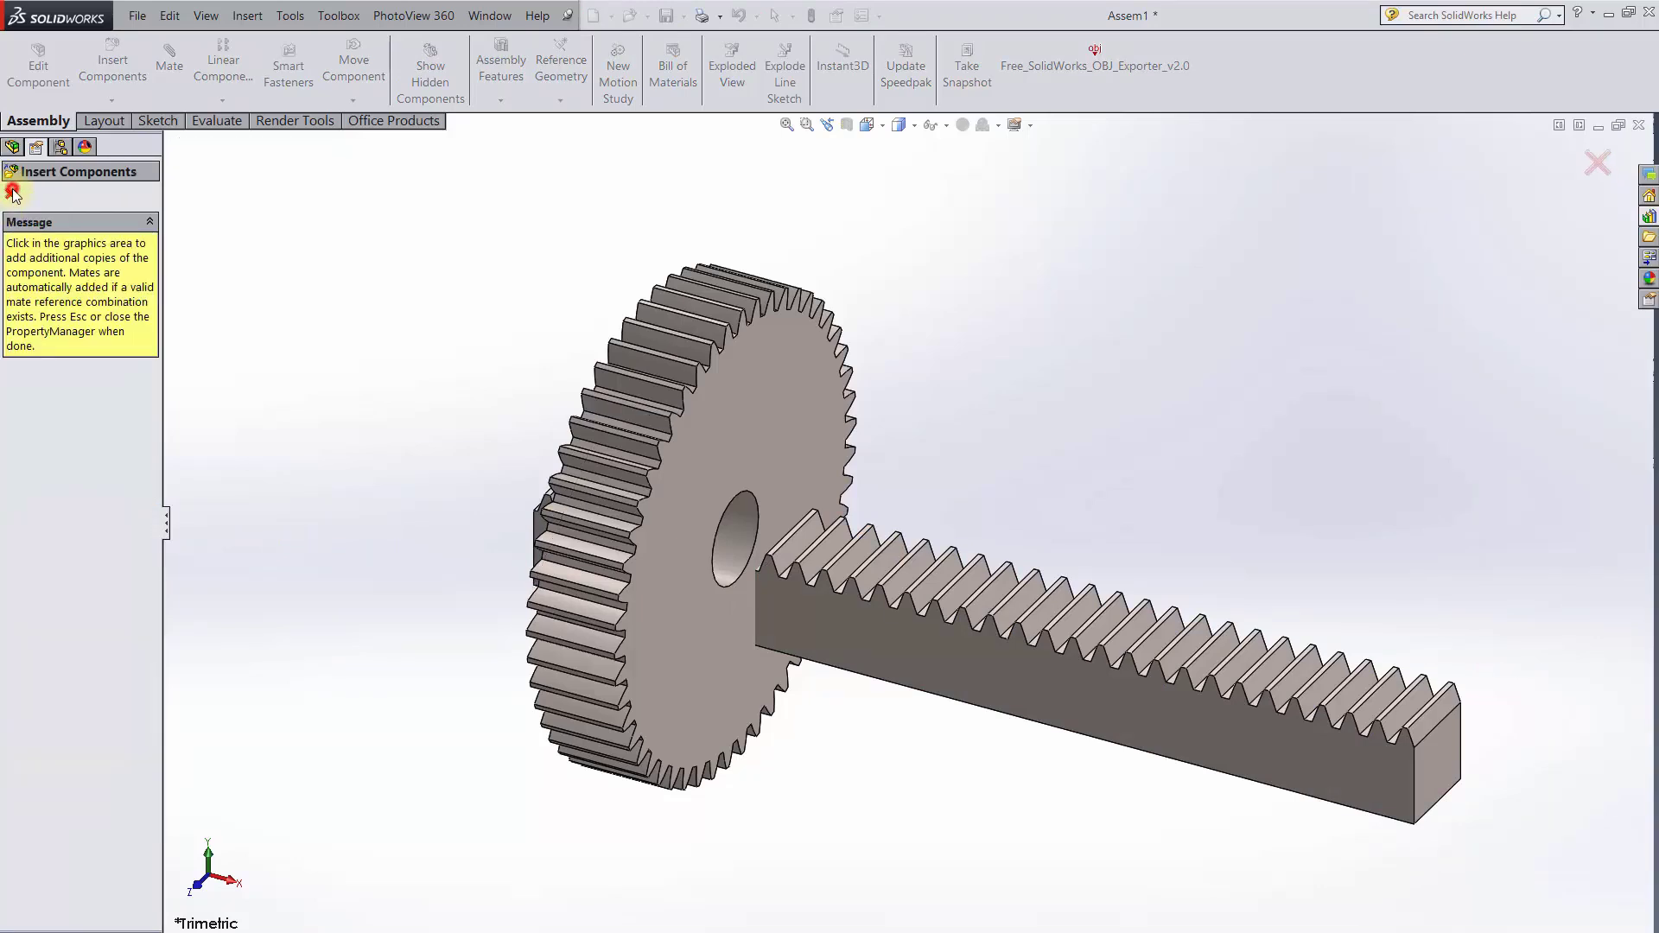
{"action": "left_click", "coordinate": [10, 194]}
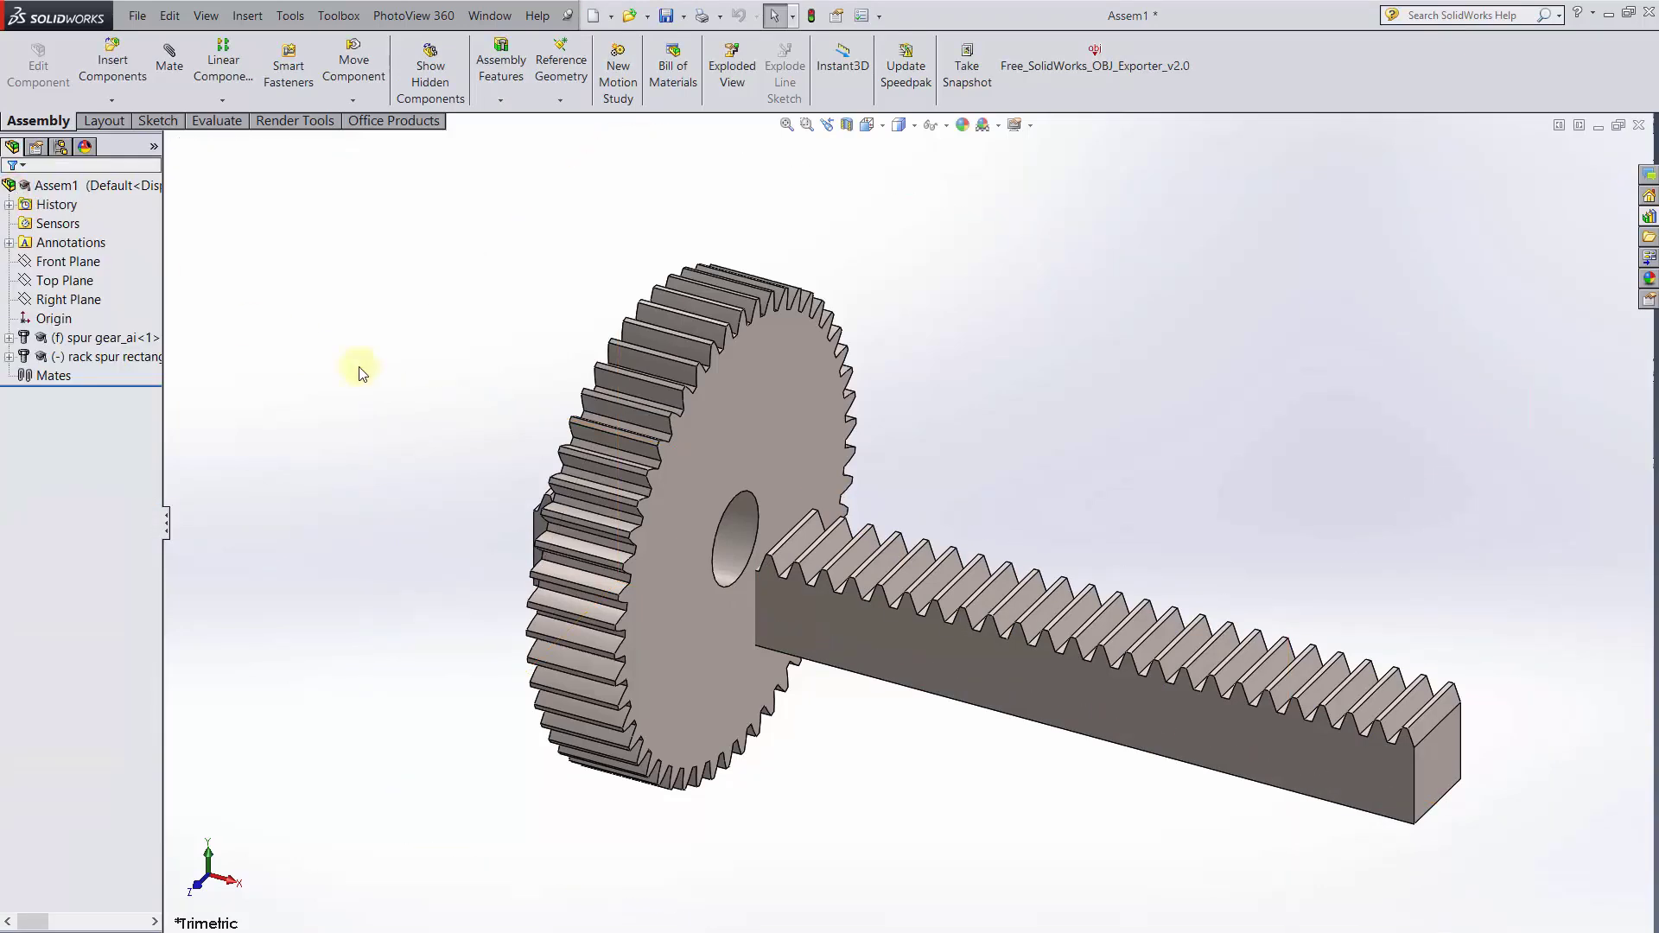
{"action": "right_click", "coordinate": [716, 449]}
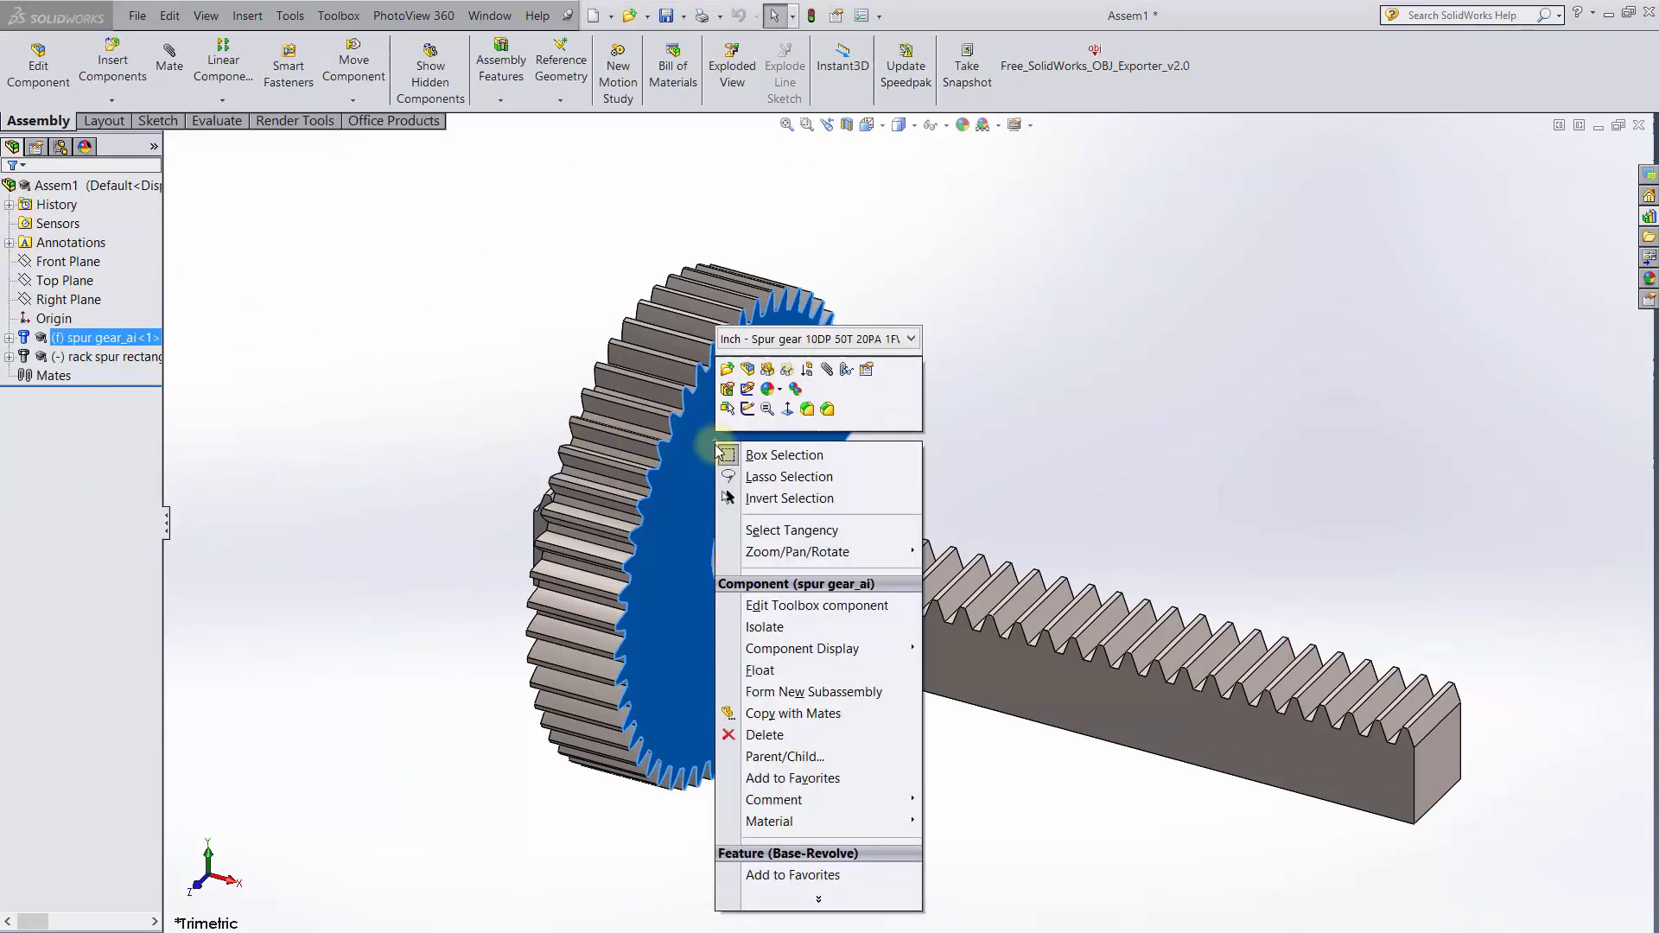
{"action": "left_click", "coordinate": [761, 672]}
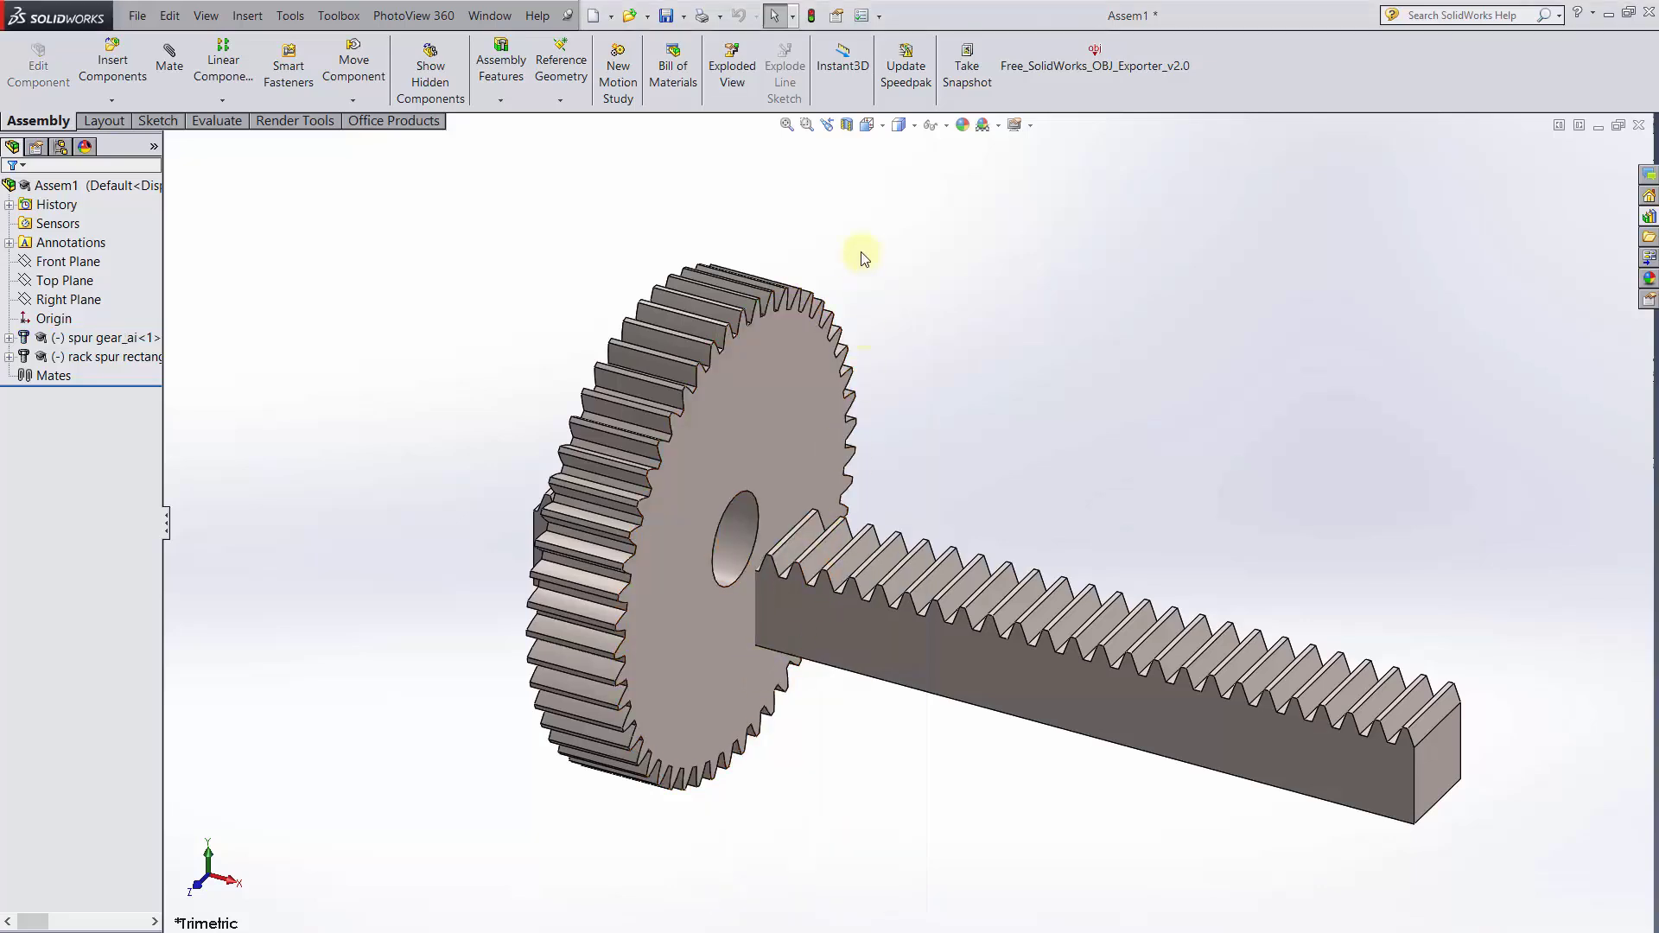
Switch to the Right view and start a sketch on the Right Plane.
{"action": "left_click", "coordinate": [867, 126]}
{"action": "left_click", "coordinate": [910, 184]}
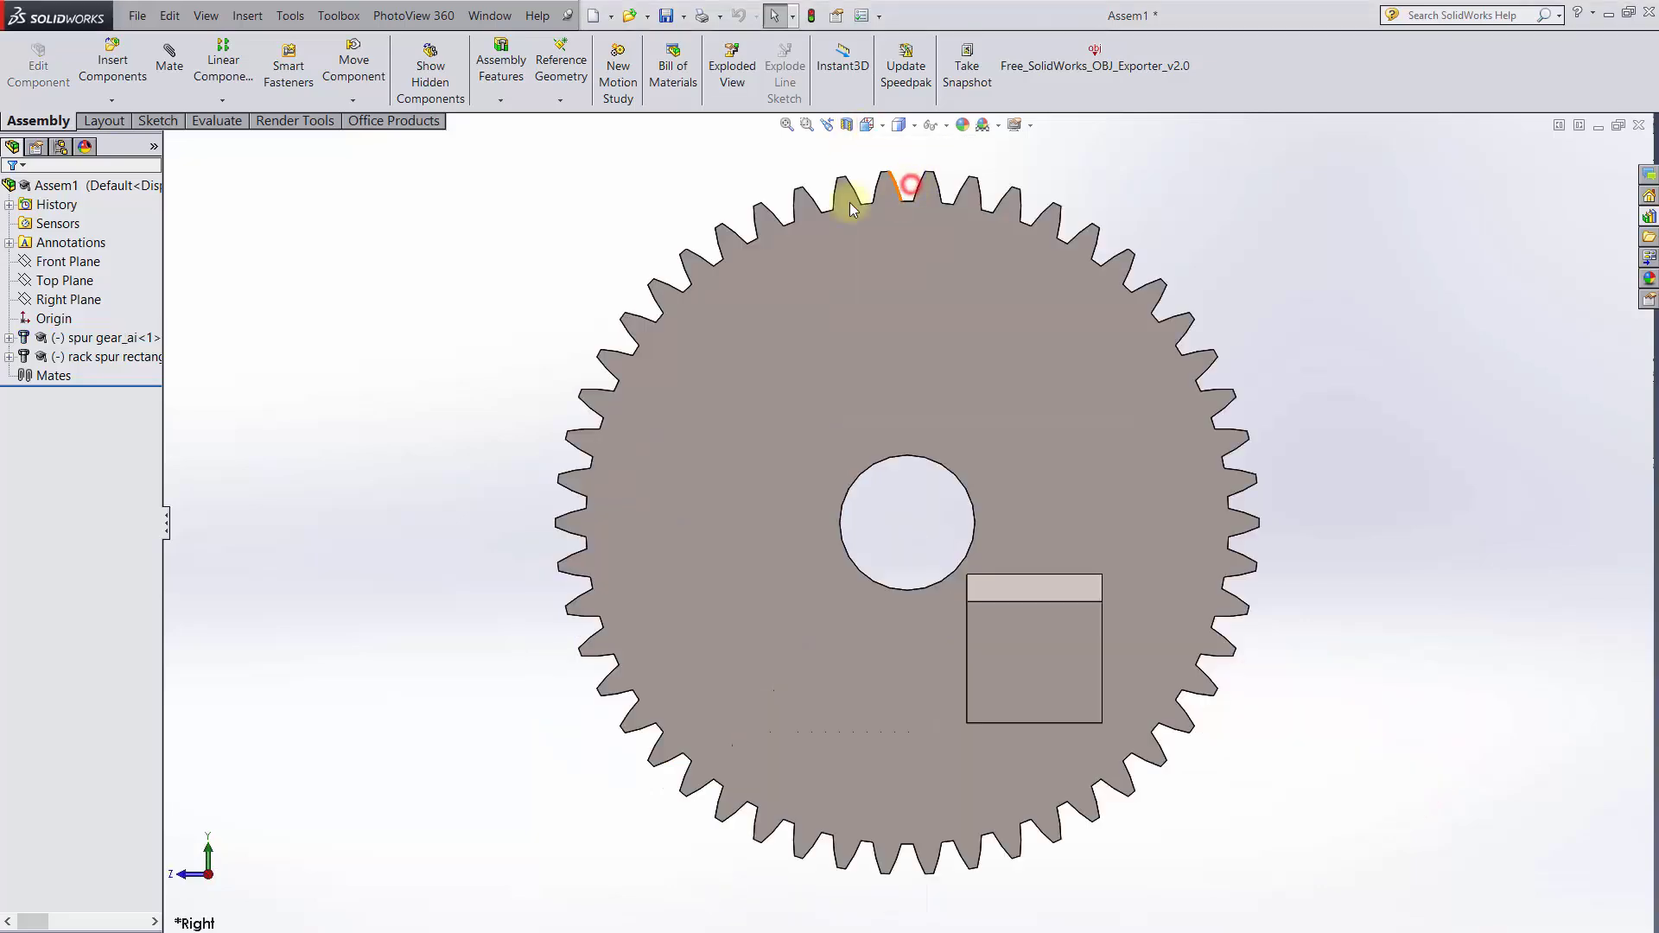
{"action": "left_click", "coordinate": [76, 301]}
{"action": "left_click", "coordinate": [102, 256]}
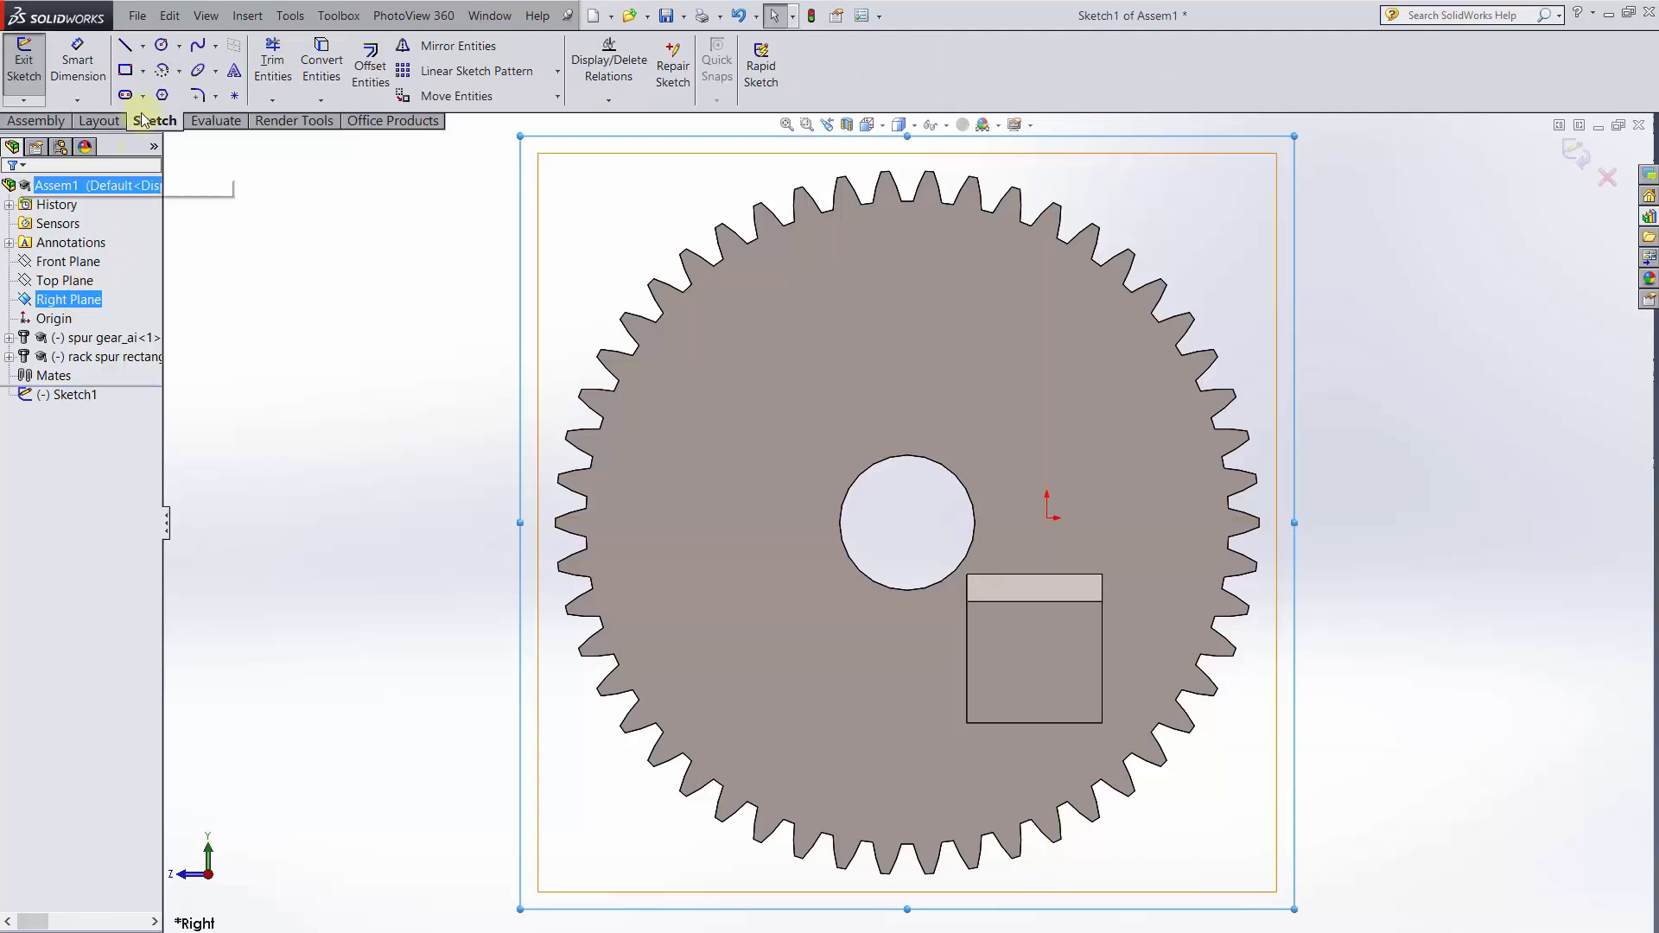
Draw one circle around the gear's centre and exit the sketch.
{"action": "left_click", "coordinate": [161, 45]}
{"action": "left_click", "coordinate": [1007, 468]}
{"action": "left_click", "coordinate": [1092, 541]}
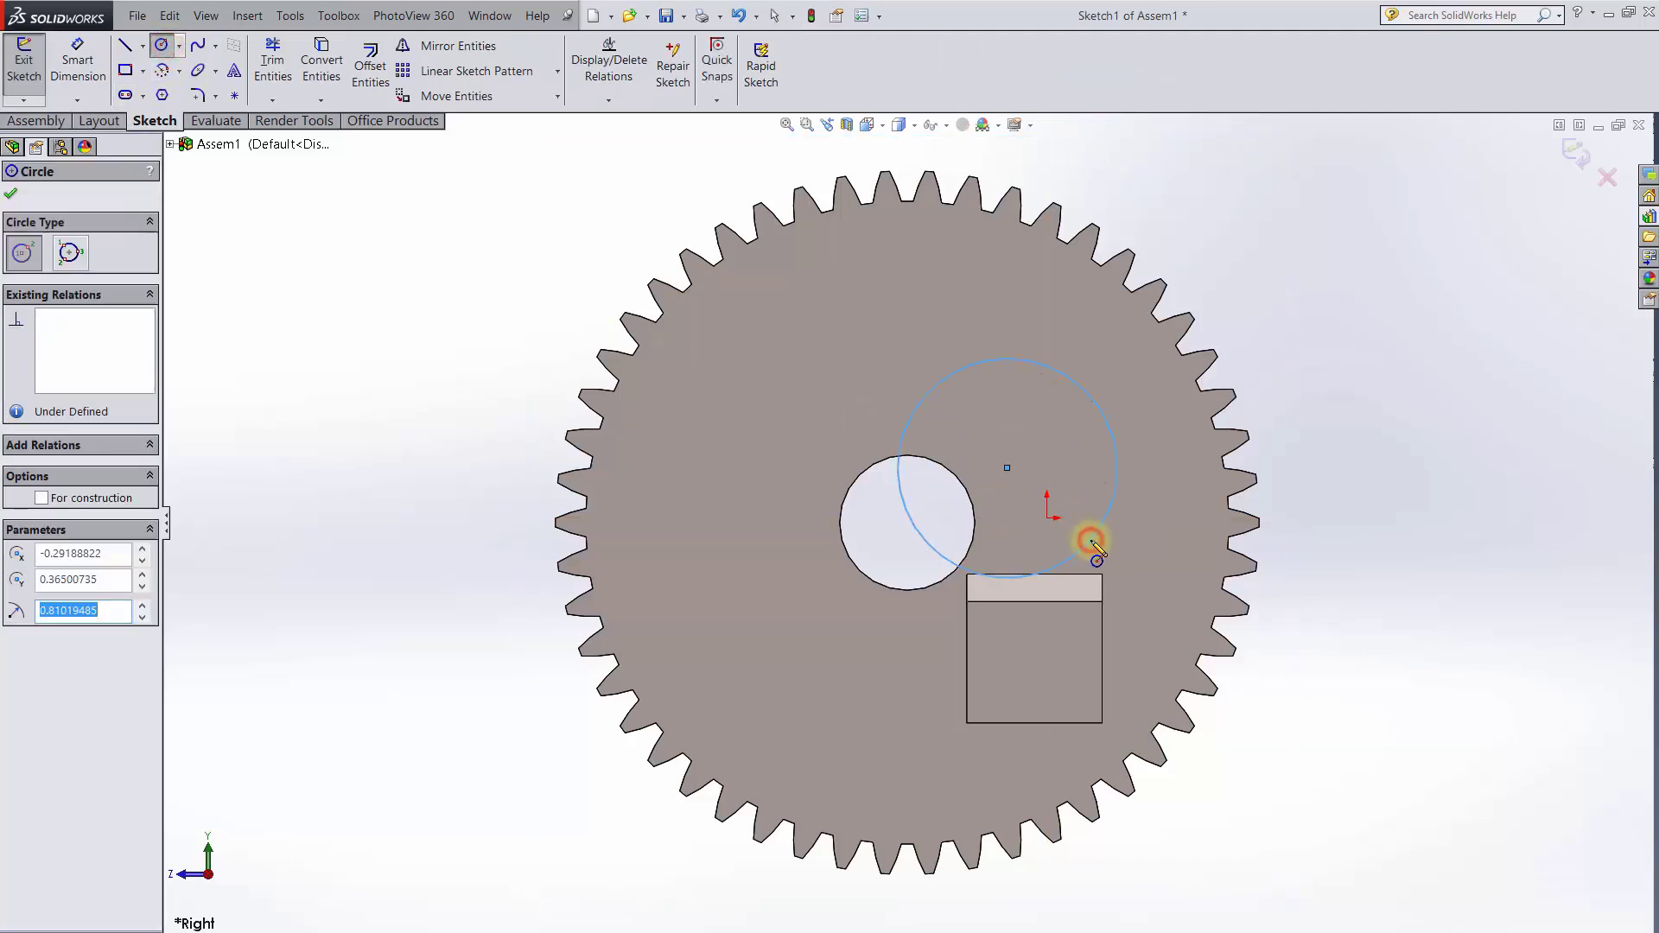
{"action": "key", "text": "Escape"}
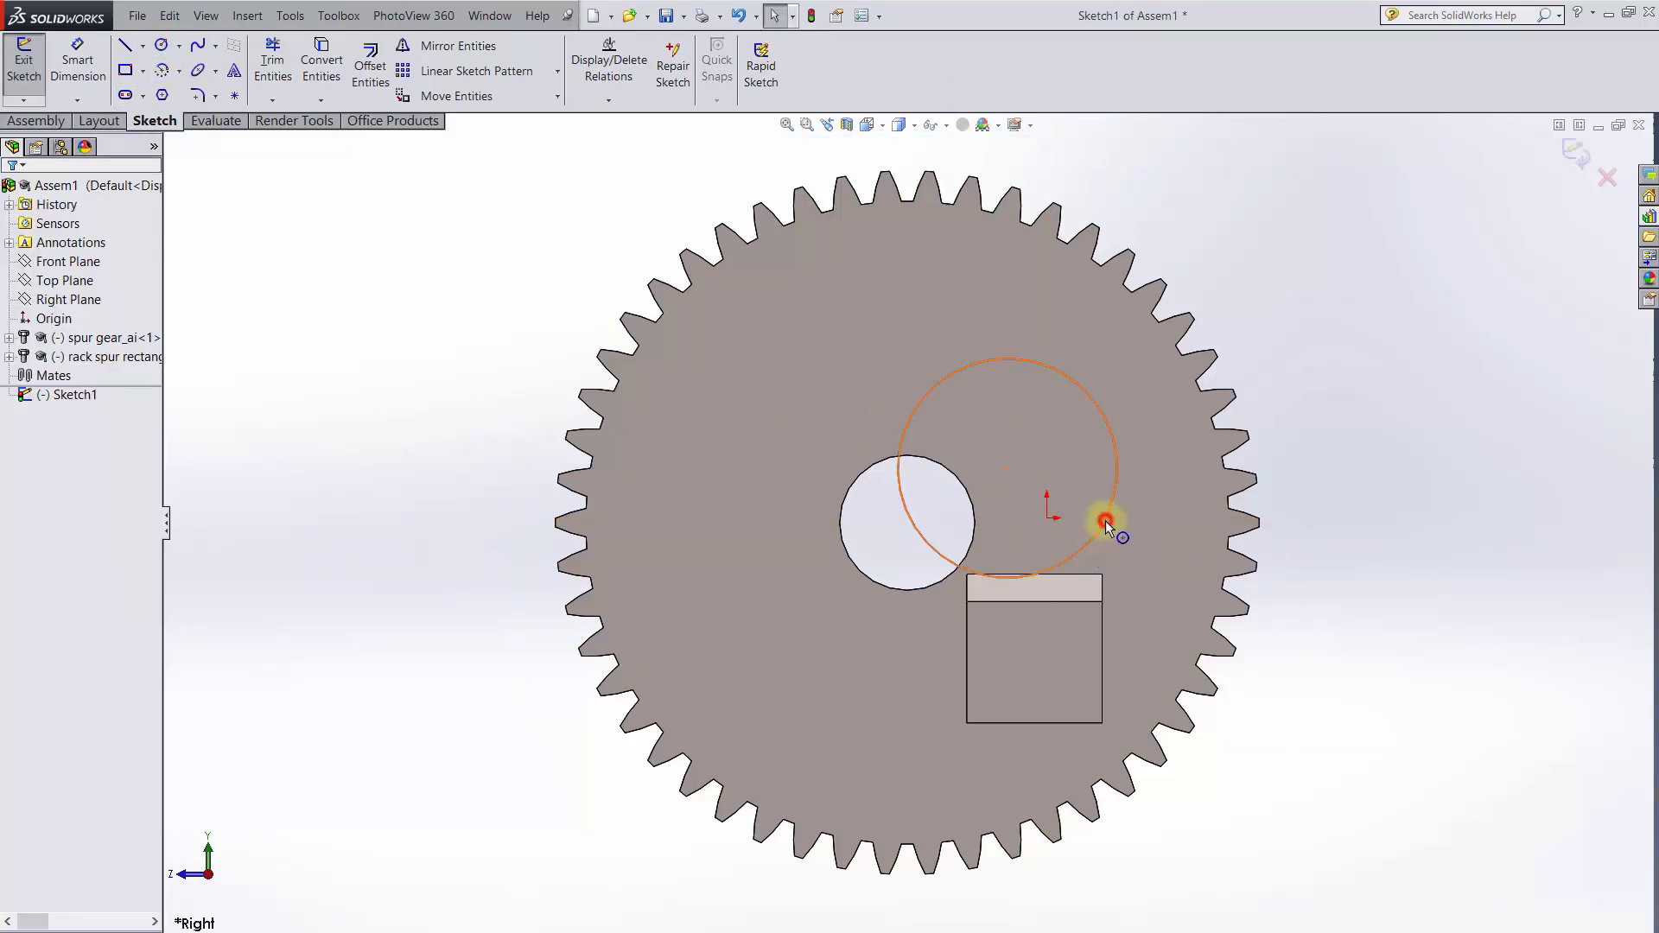
{"action": "left_click", "coordinate": [1107, 521]}
{"action": "key", "text": "Escape"}
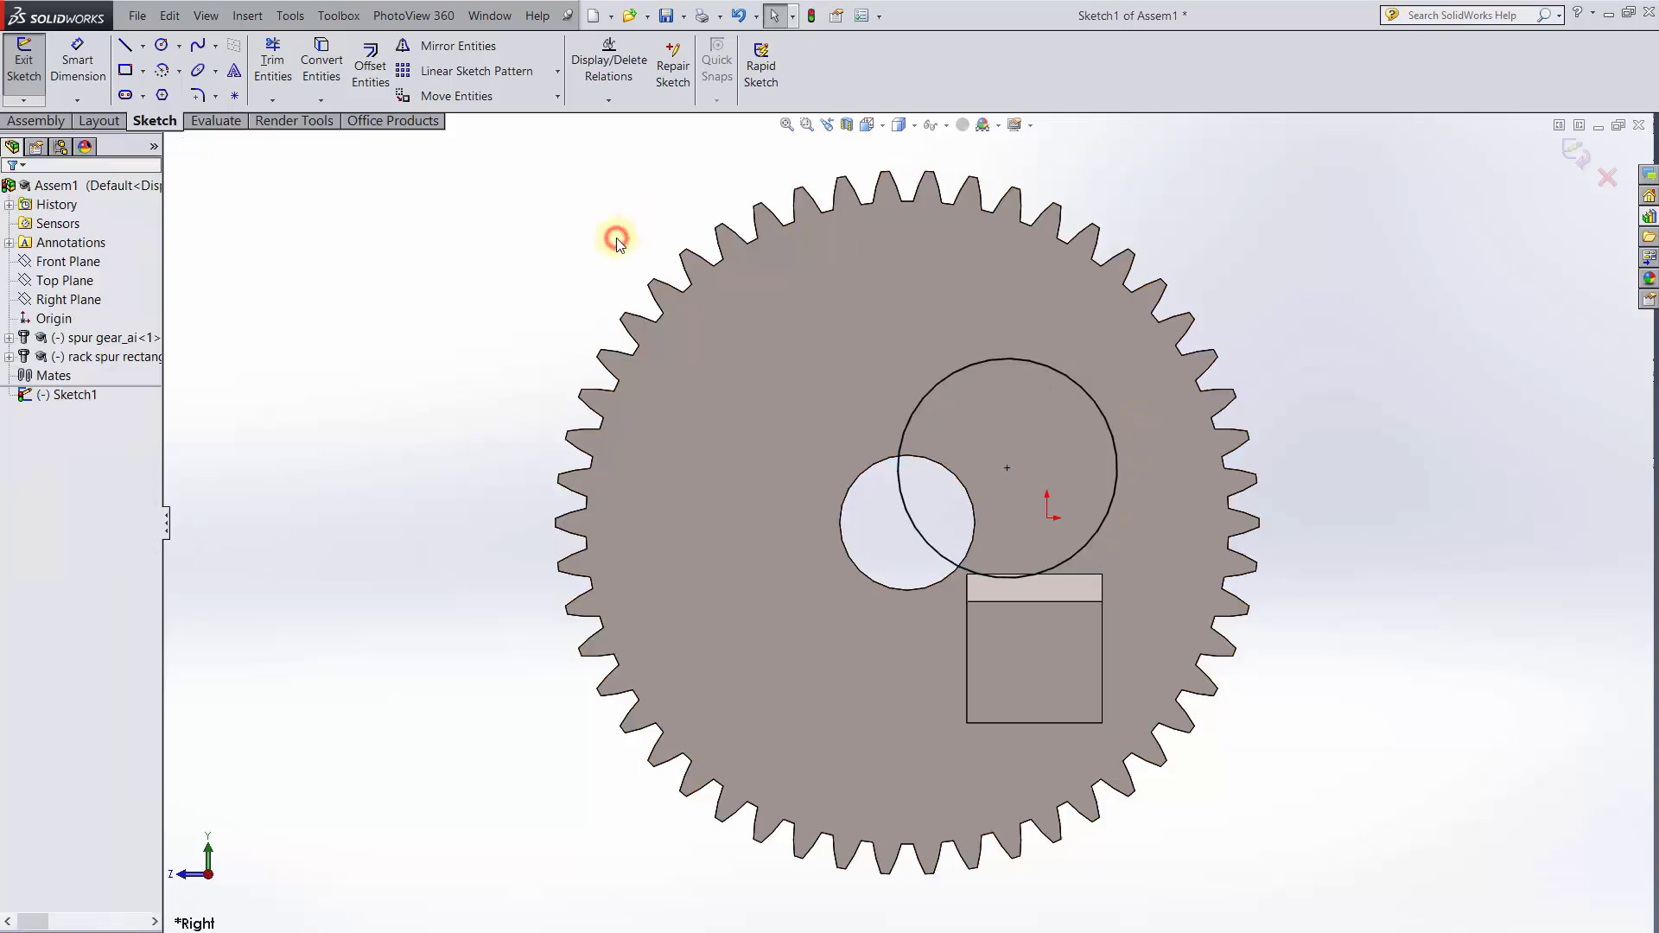
{"action": "left_click", "coordinate": [24, 60]}
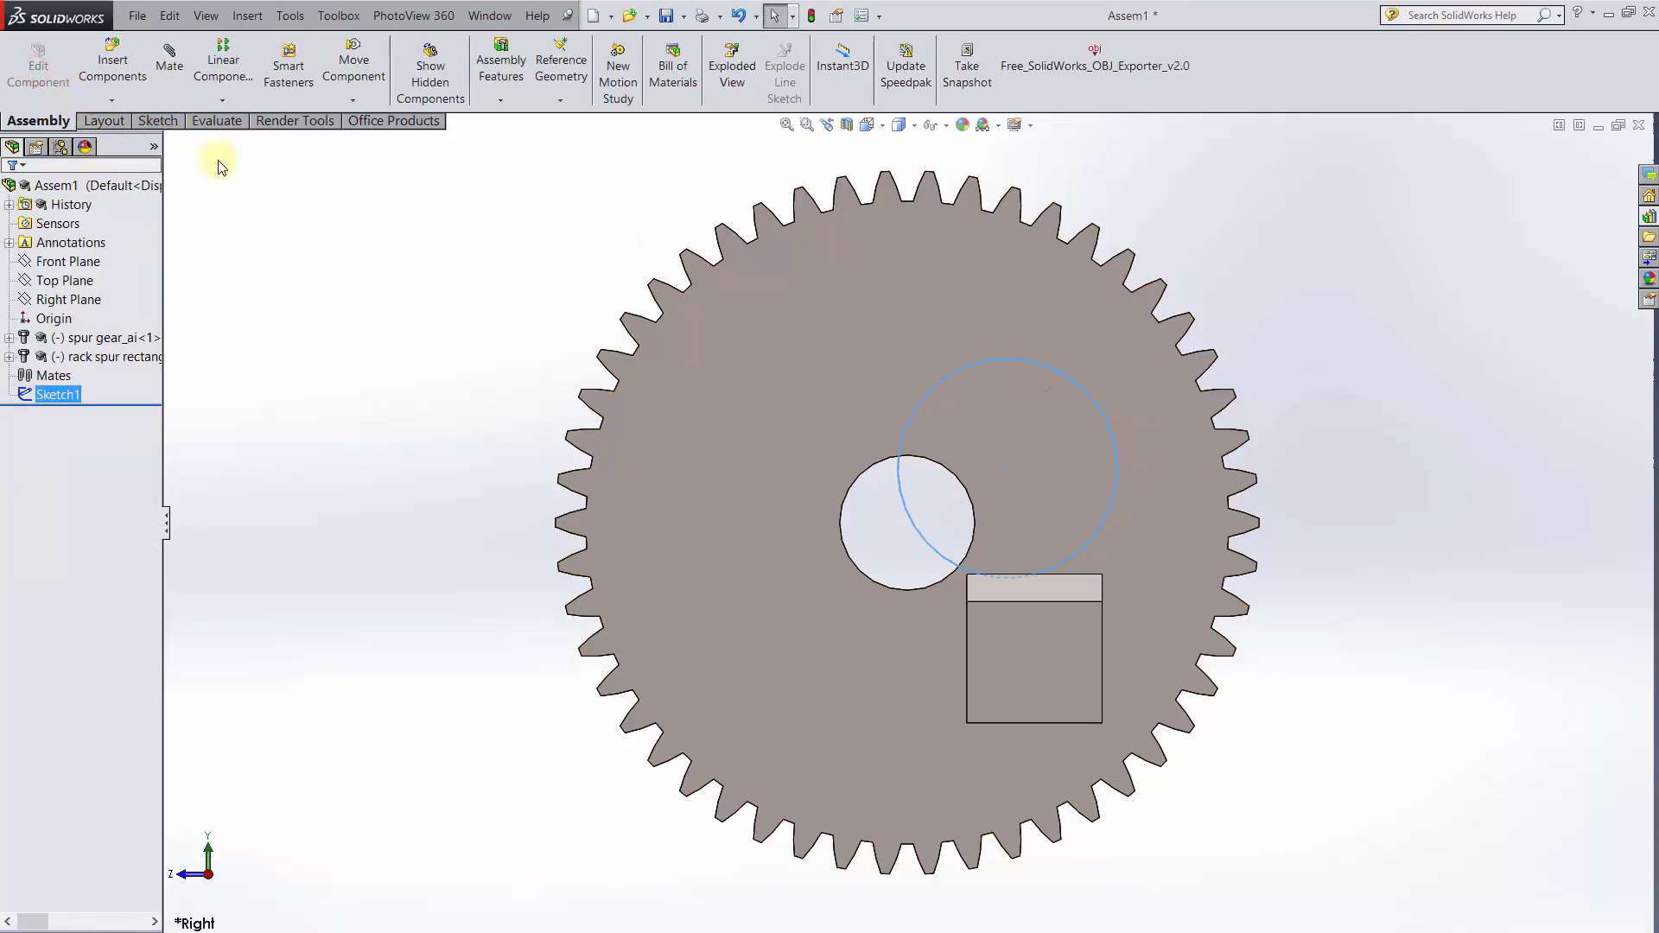
Mate the sketch circle concentric with the gear's bore.
{"action": "left_click", "coordinate": [169, 57]}
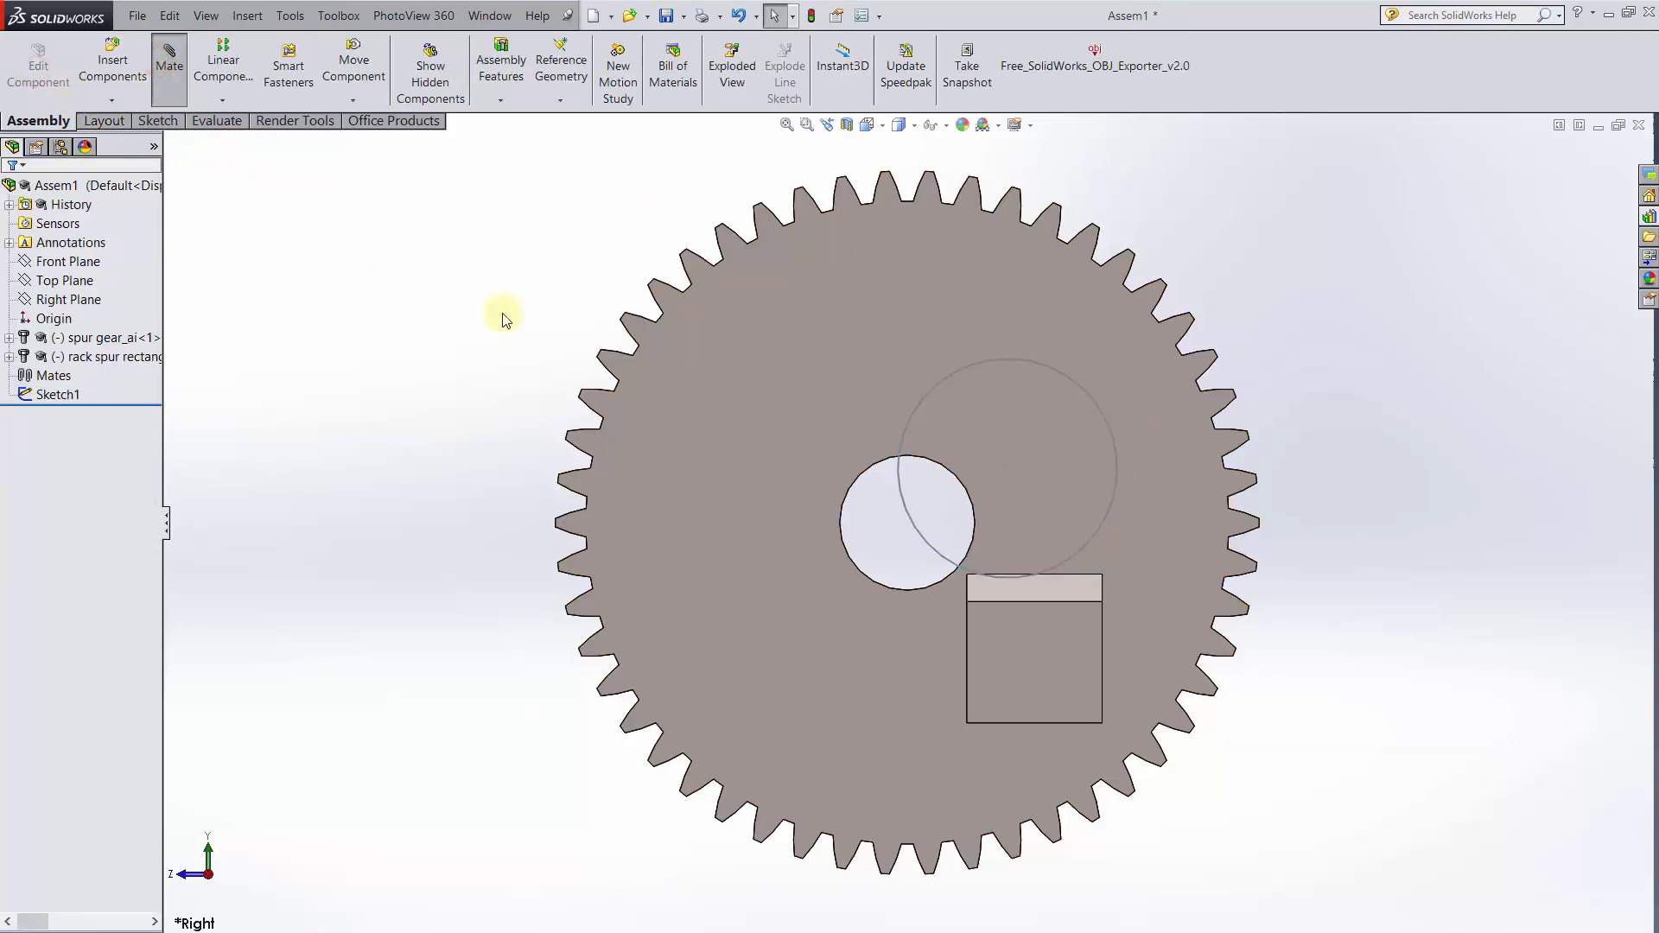
{"action": "left_click", "coordinate": [911, 417]}
{"action": "left_click", "coordinate": [882, 464]}
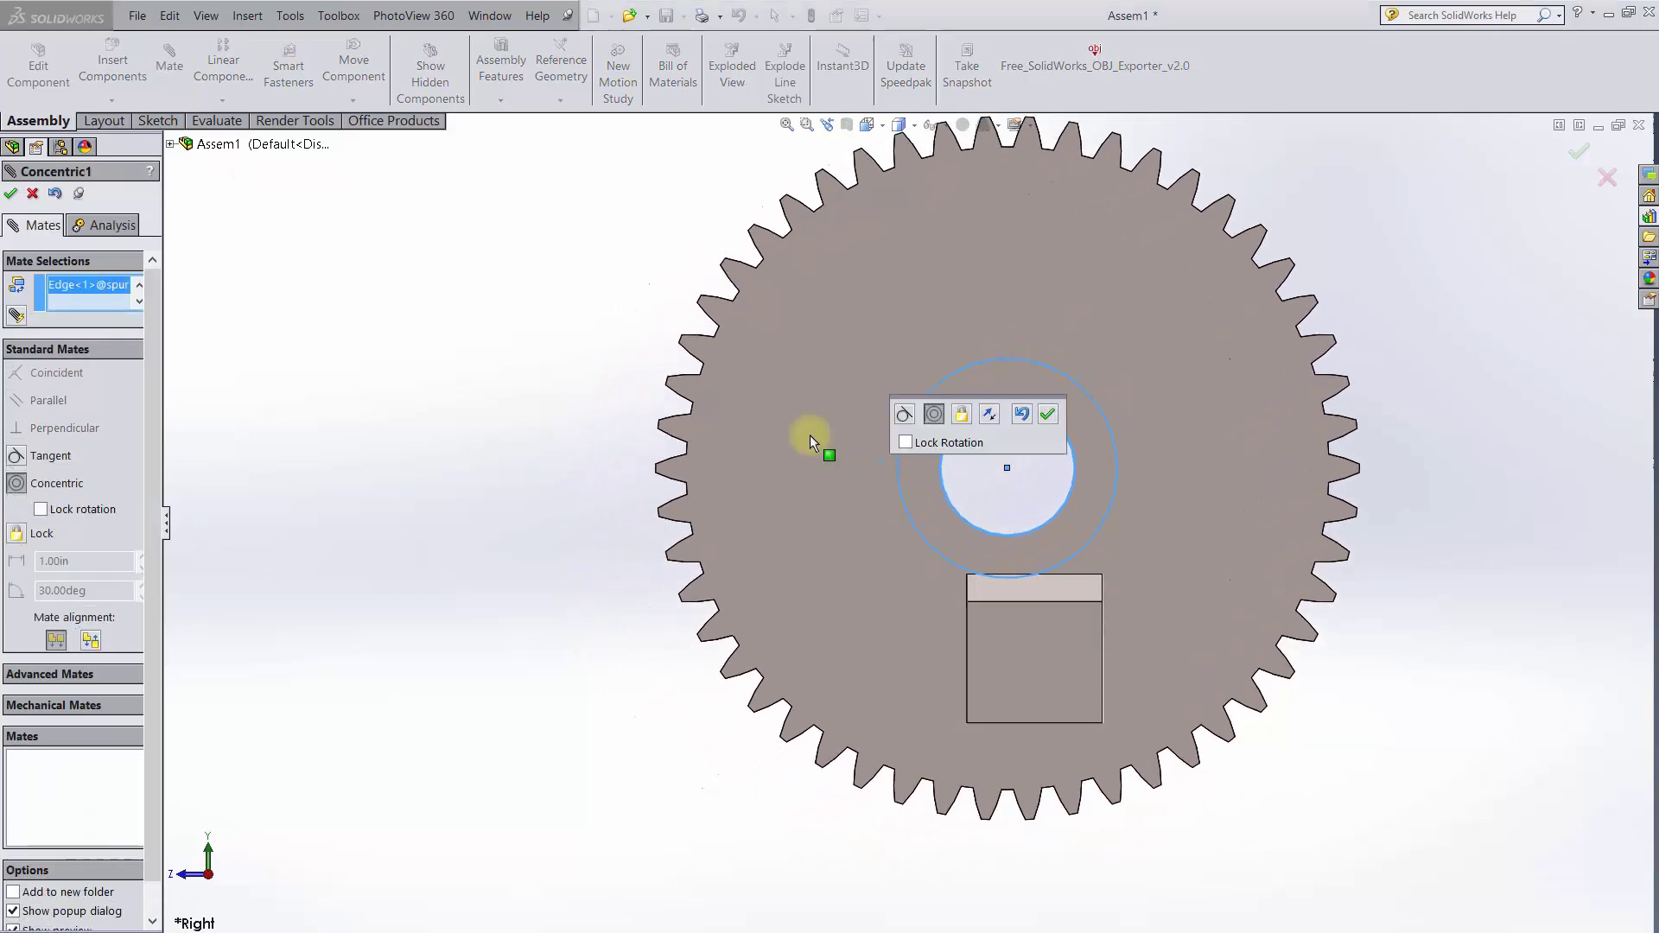
{"action": "left_click", "coordinate": [1046, 417]}
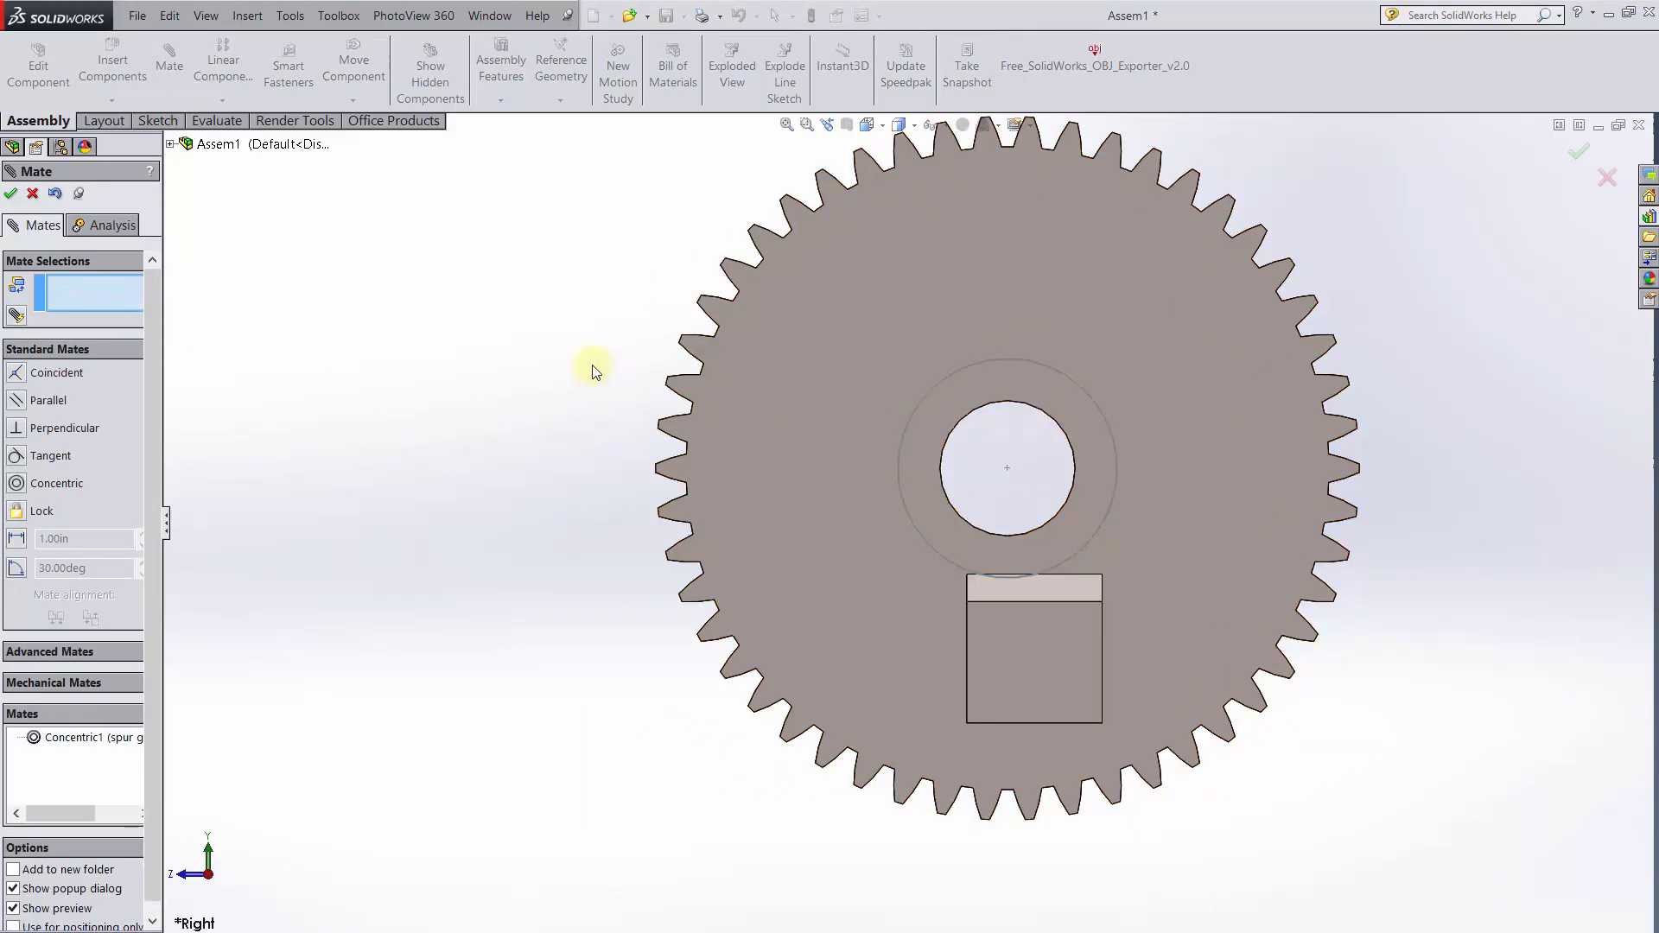
Make the gear's flat face coincident with the rack's front face, flipping the alignment.
{"action": "scroll", "coordinate": [1091, 404], "scroll_direction": "up", "scroll_amount": 3}
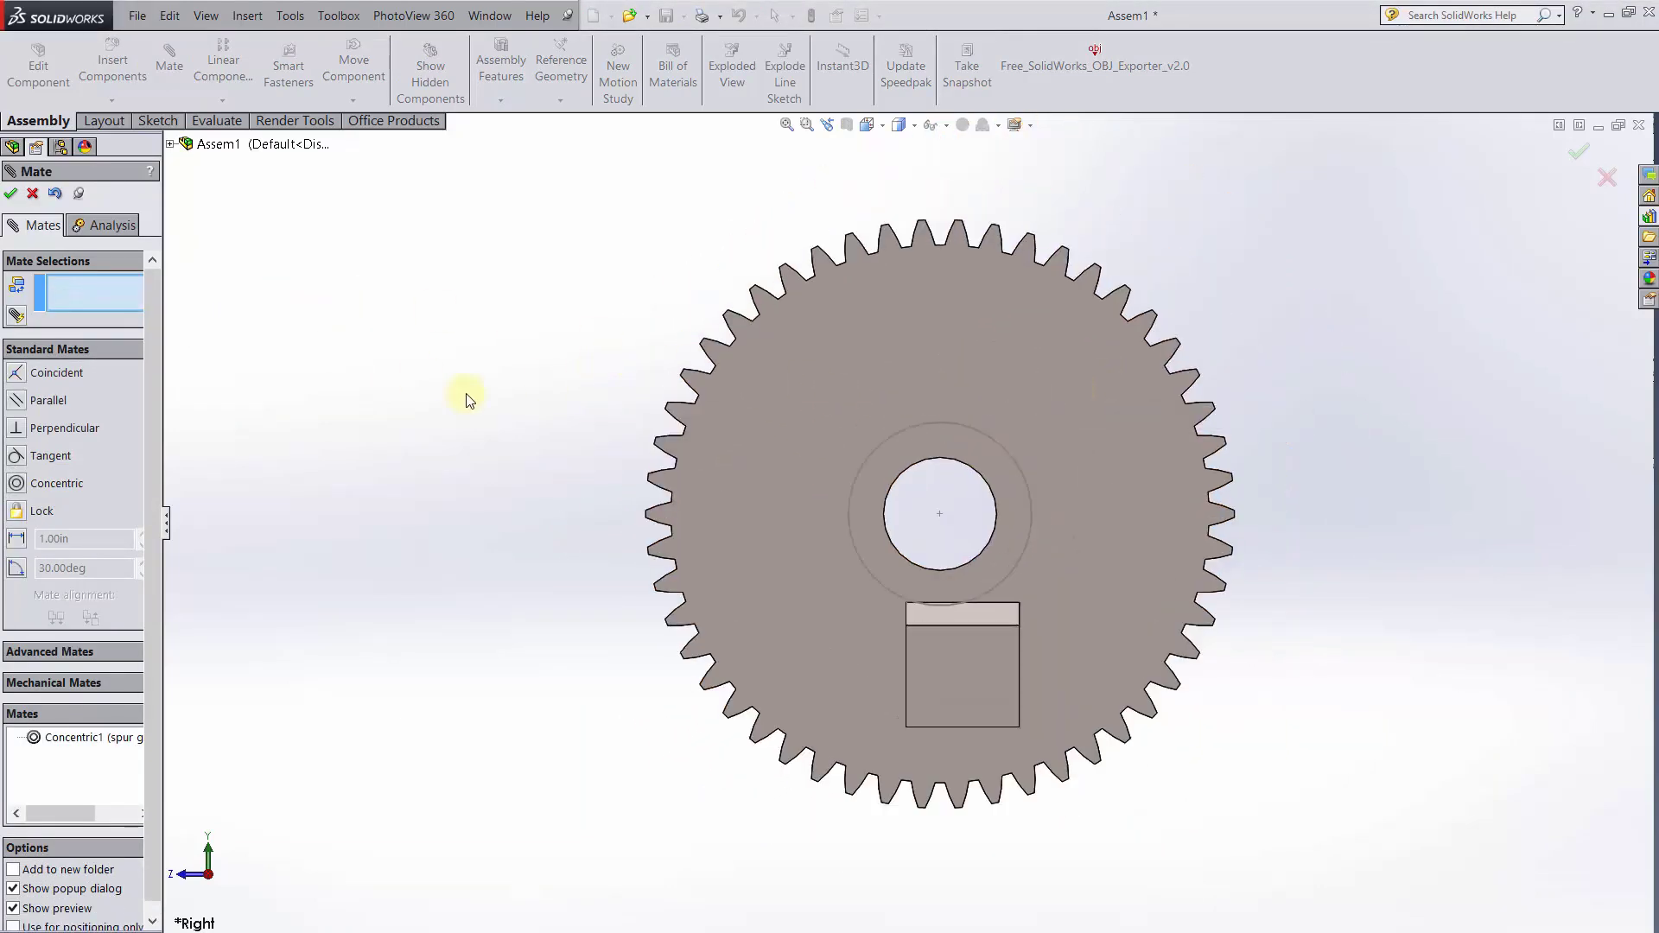
{"action": "middle_click_drag", "start_coordinate": [604, 577], "coordinate": [677, 545]}
{"action": "left_click", "coordinate": [702, 550]}
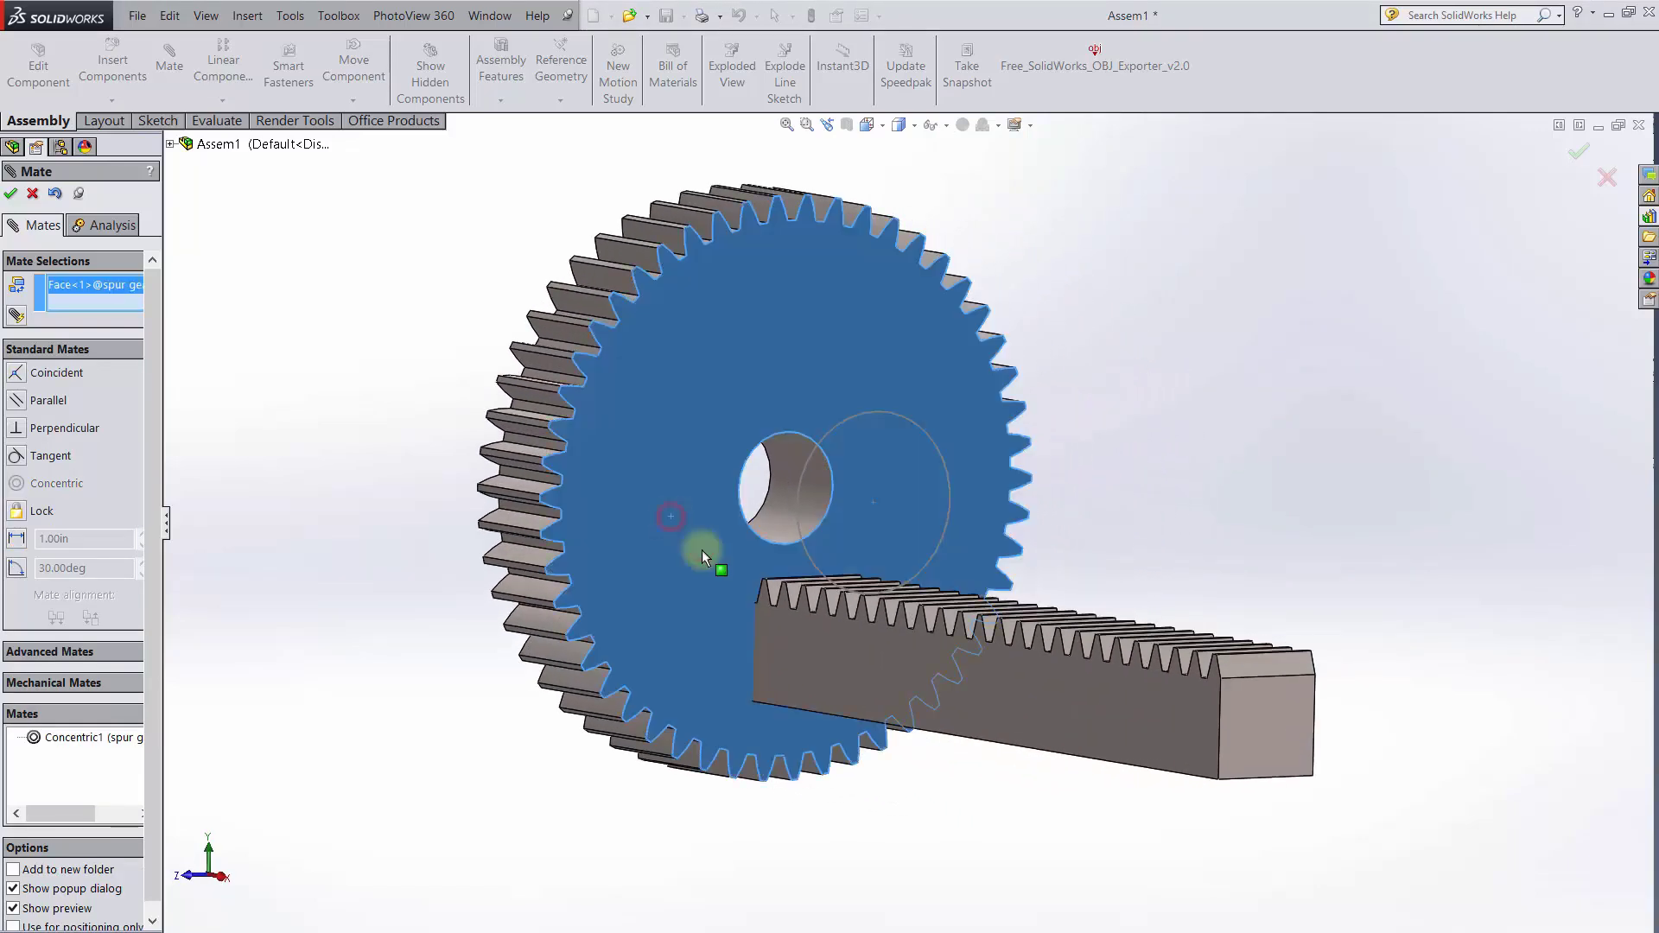
{"action": "left_click", "coordinate": [864, 646]}
{"action": "left_click", "coordinate": [1043, 680]}
{"action": "left_click", "coordinate": [1105, 676]}
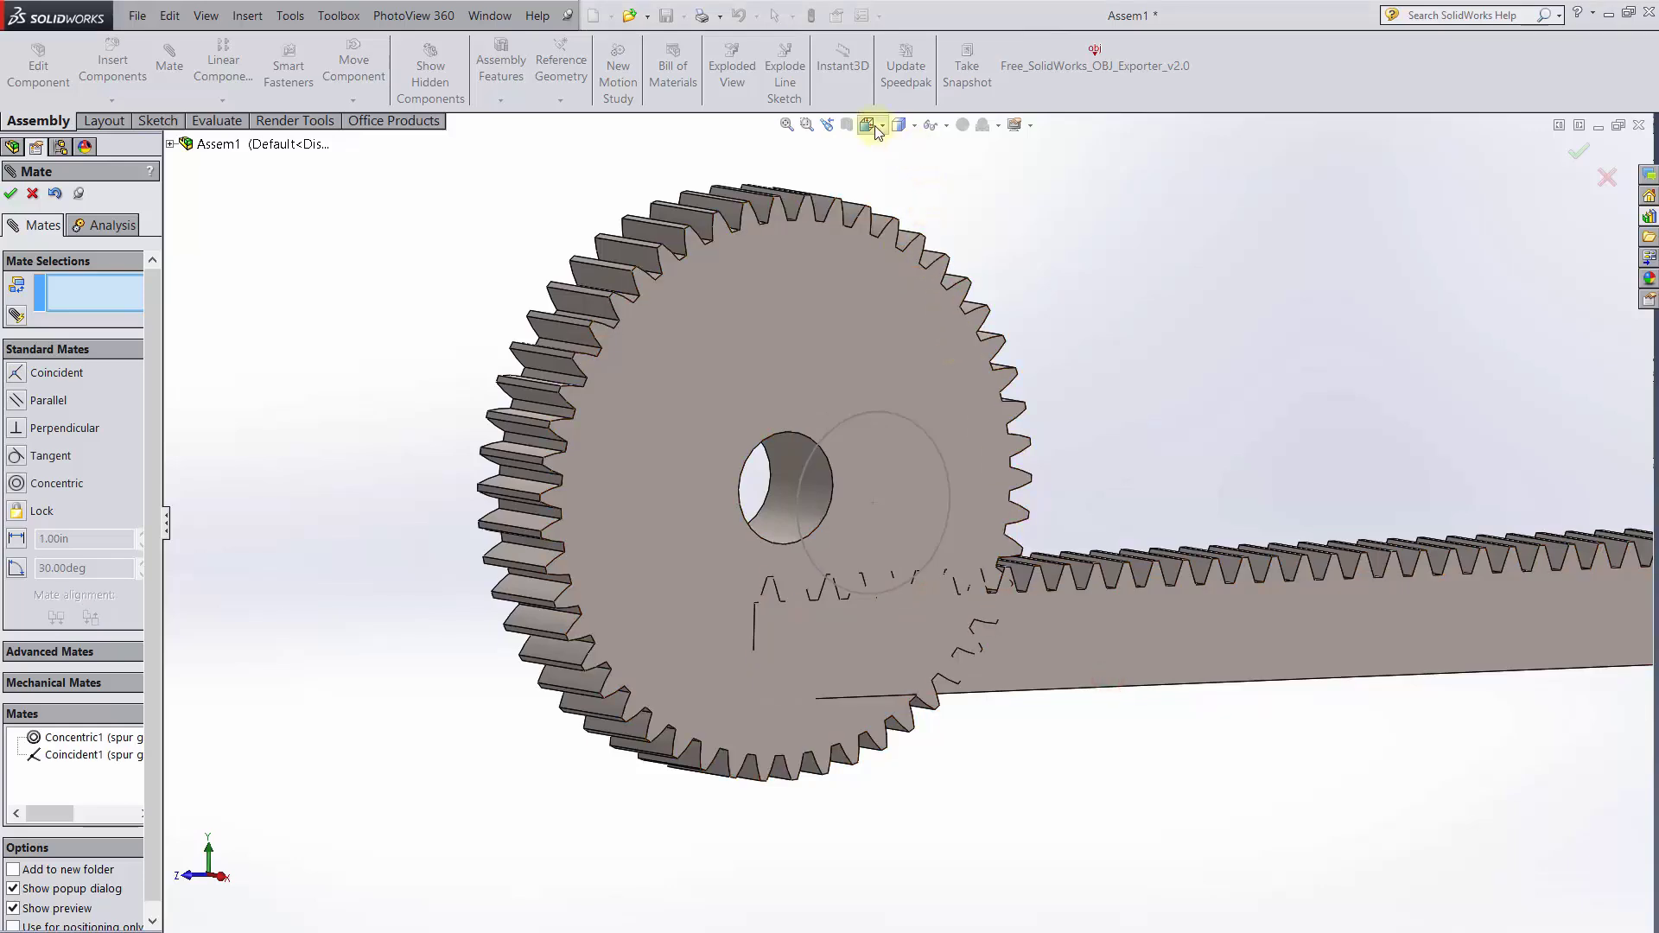
In the Right view, drag the rack below the gear and select the gear centre and rack bottom edge.
{"action": "left_click", "coordinate": [867, 124]}
{"action": "left_click", "coordinate": [910, 192]}
{"action": "left_click_drag", "start_coordinate": [878, 624], "coordinate": [818, 751]}
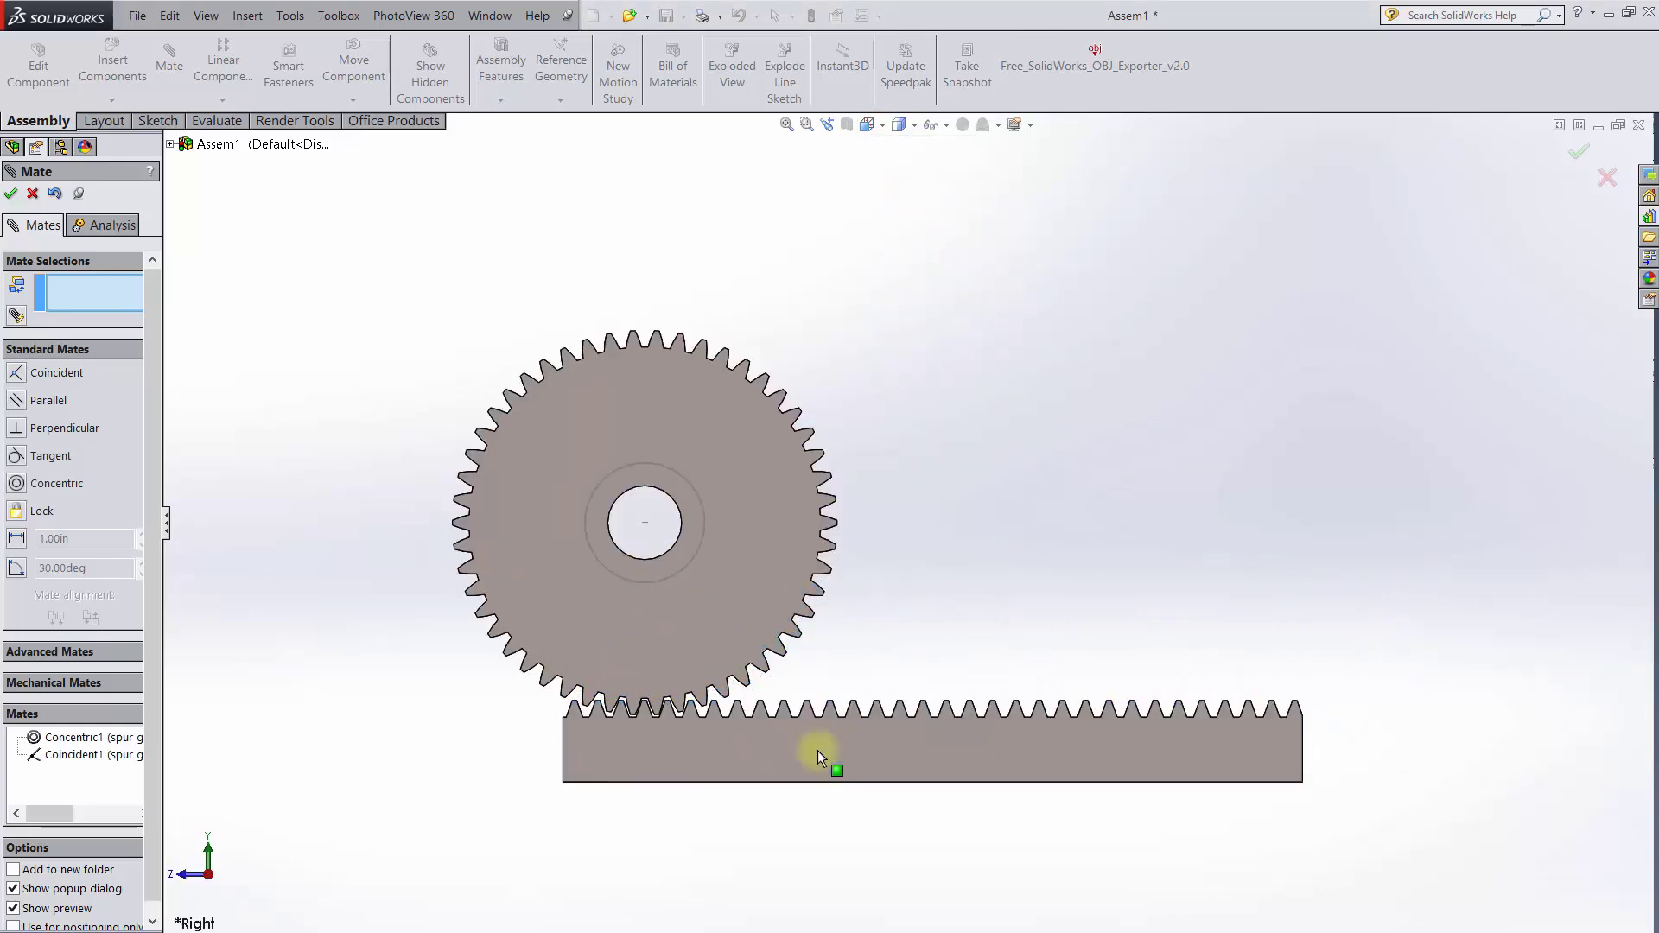
{"action": "left_click", "coordinate": [648, 523]}
{"action": "left_click", "coordinate": [641, 782]}
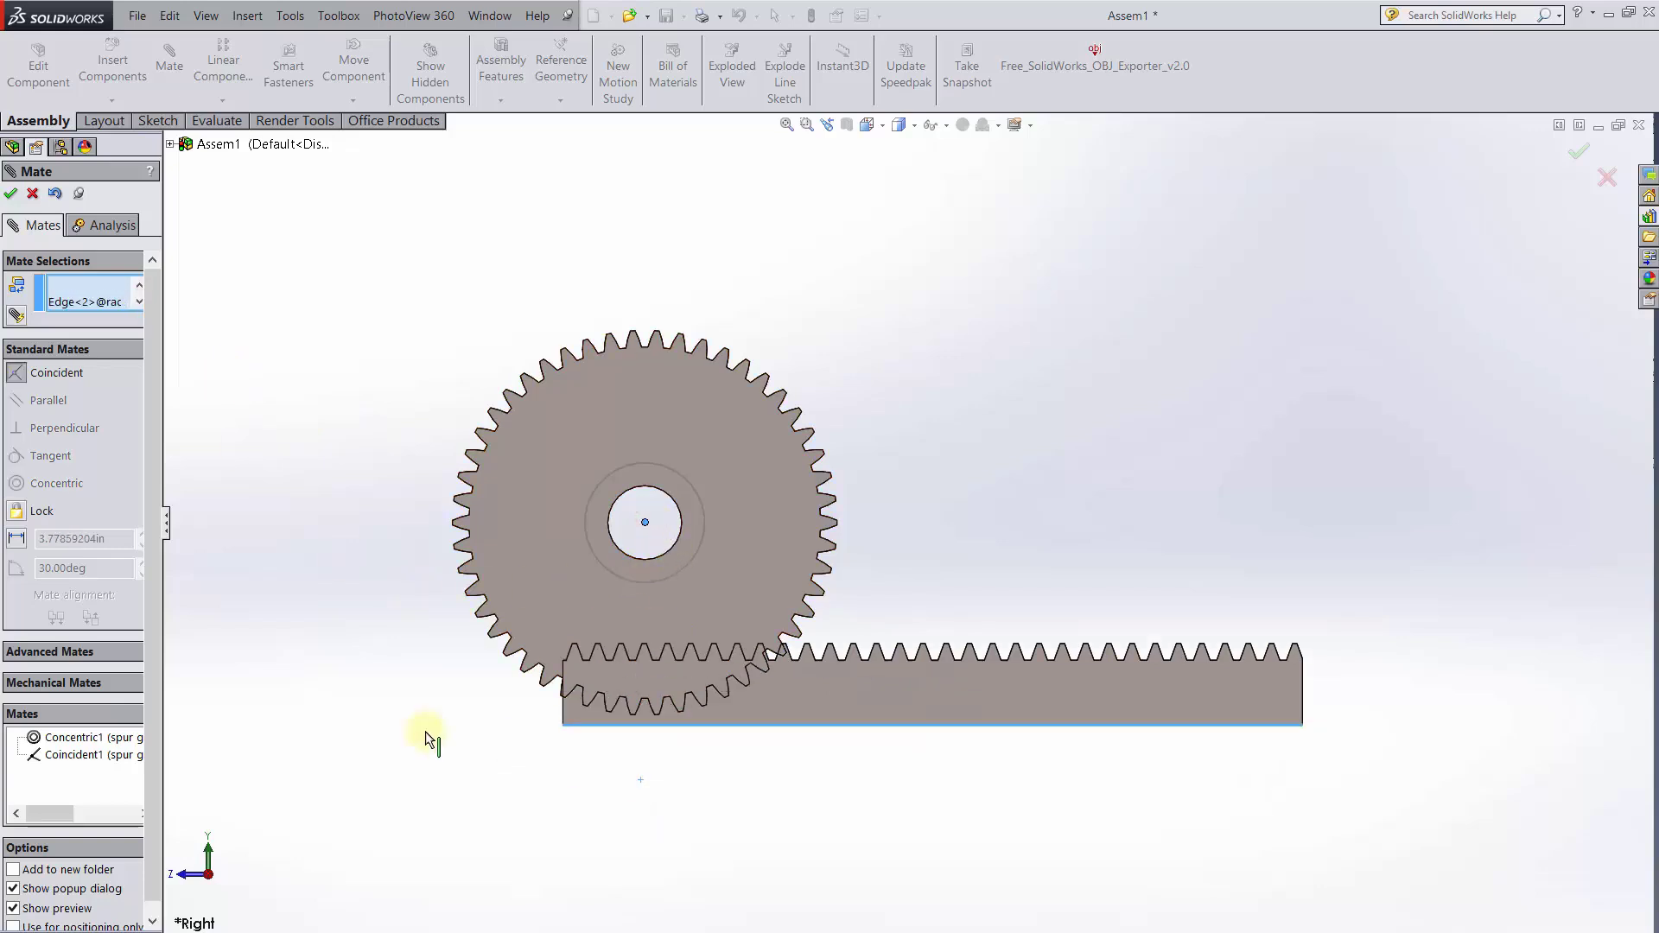
Add a 1.00in Distance mate, then begin a Rack Pinion mate using the rack's bottom edge.
{"action": "left_click", "coordinate": [16, 538]}
{"action": "left_click", "coordinate": [10, 193]}
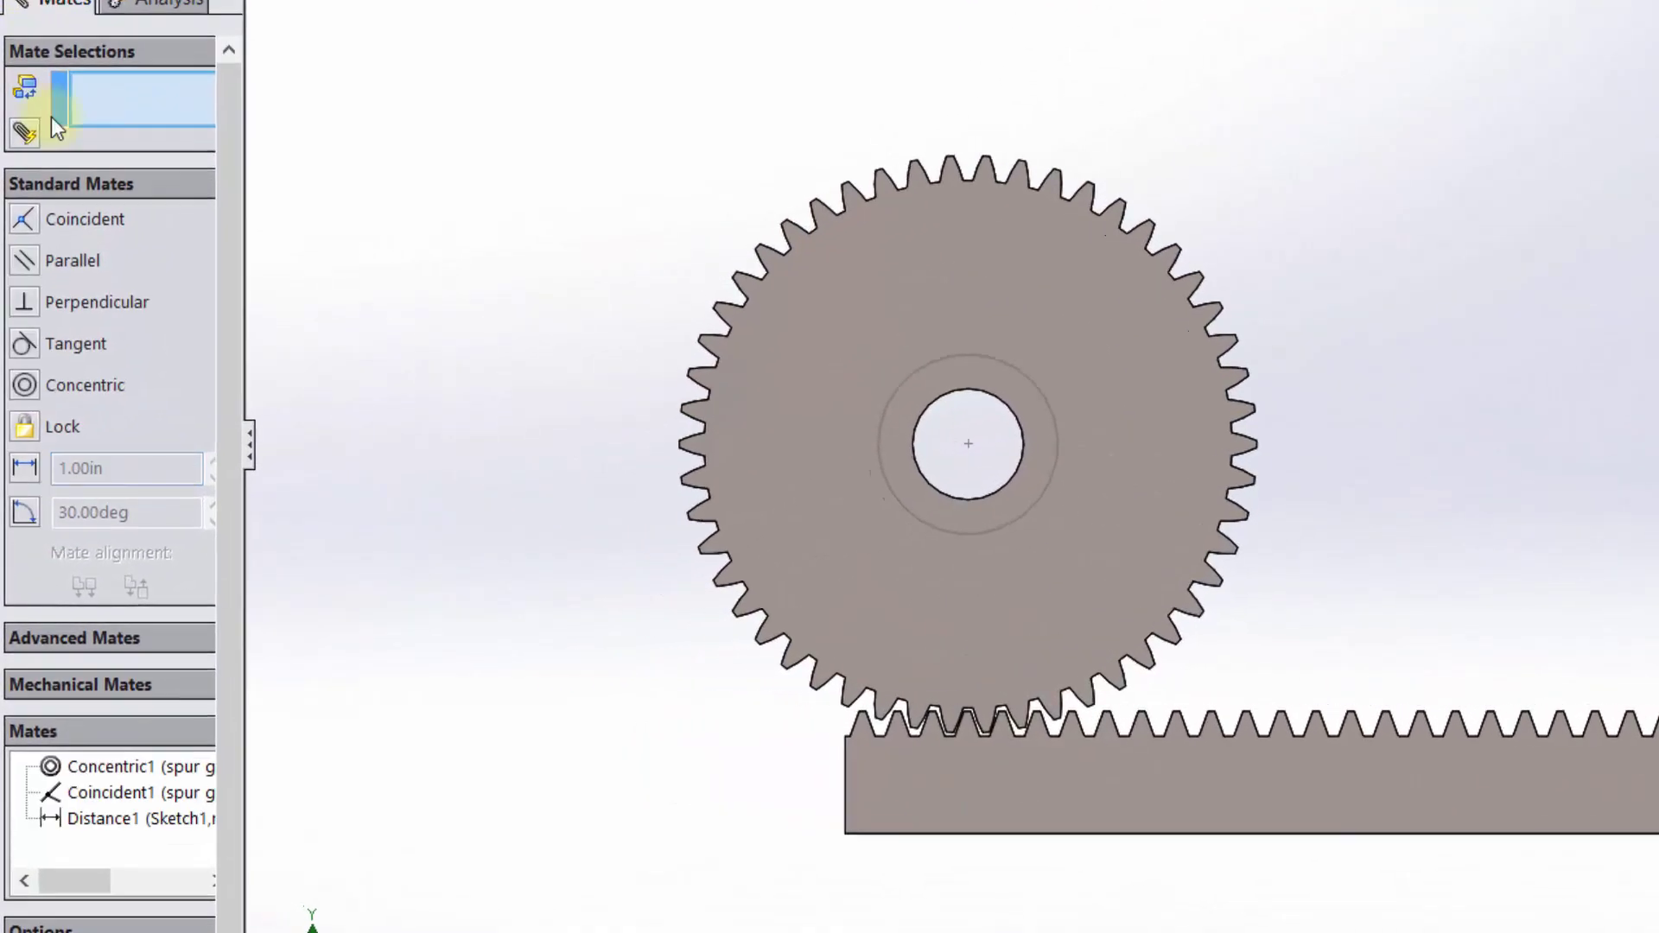
{"action": "left_click", "coordinate": [70, 684]}
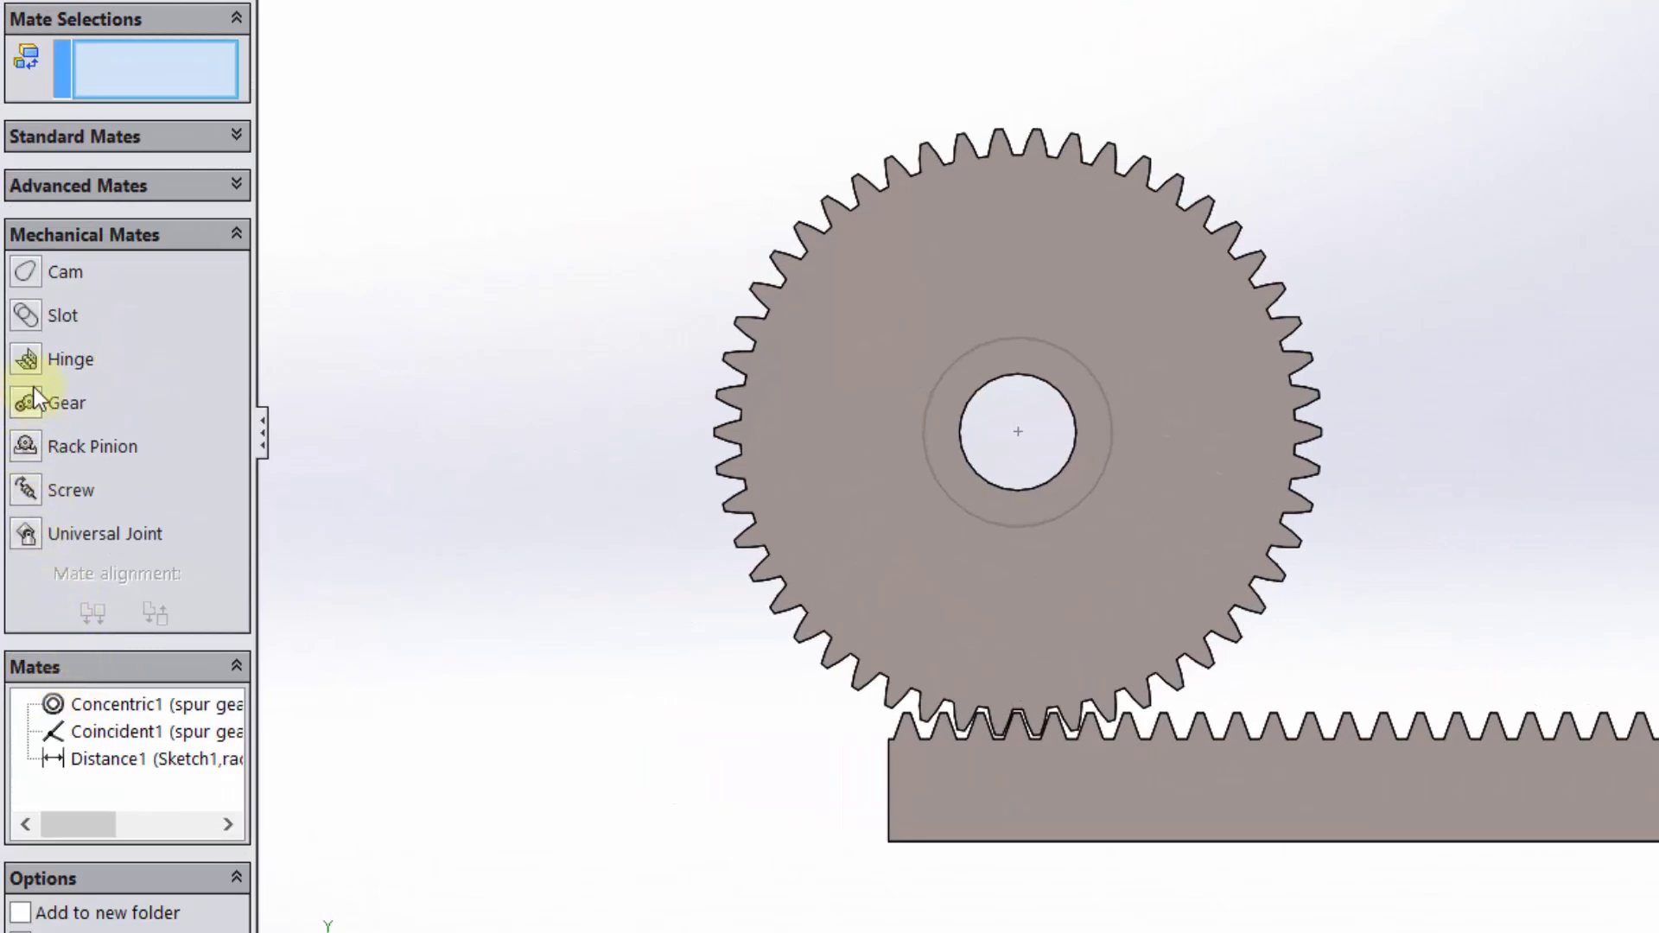
{"action": "left_click", "coordinate": [36, 448]}
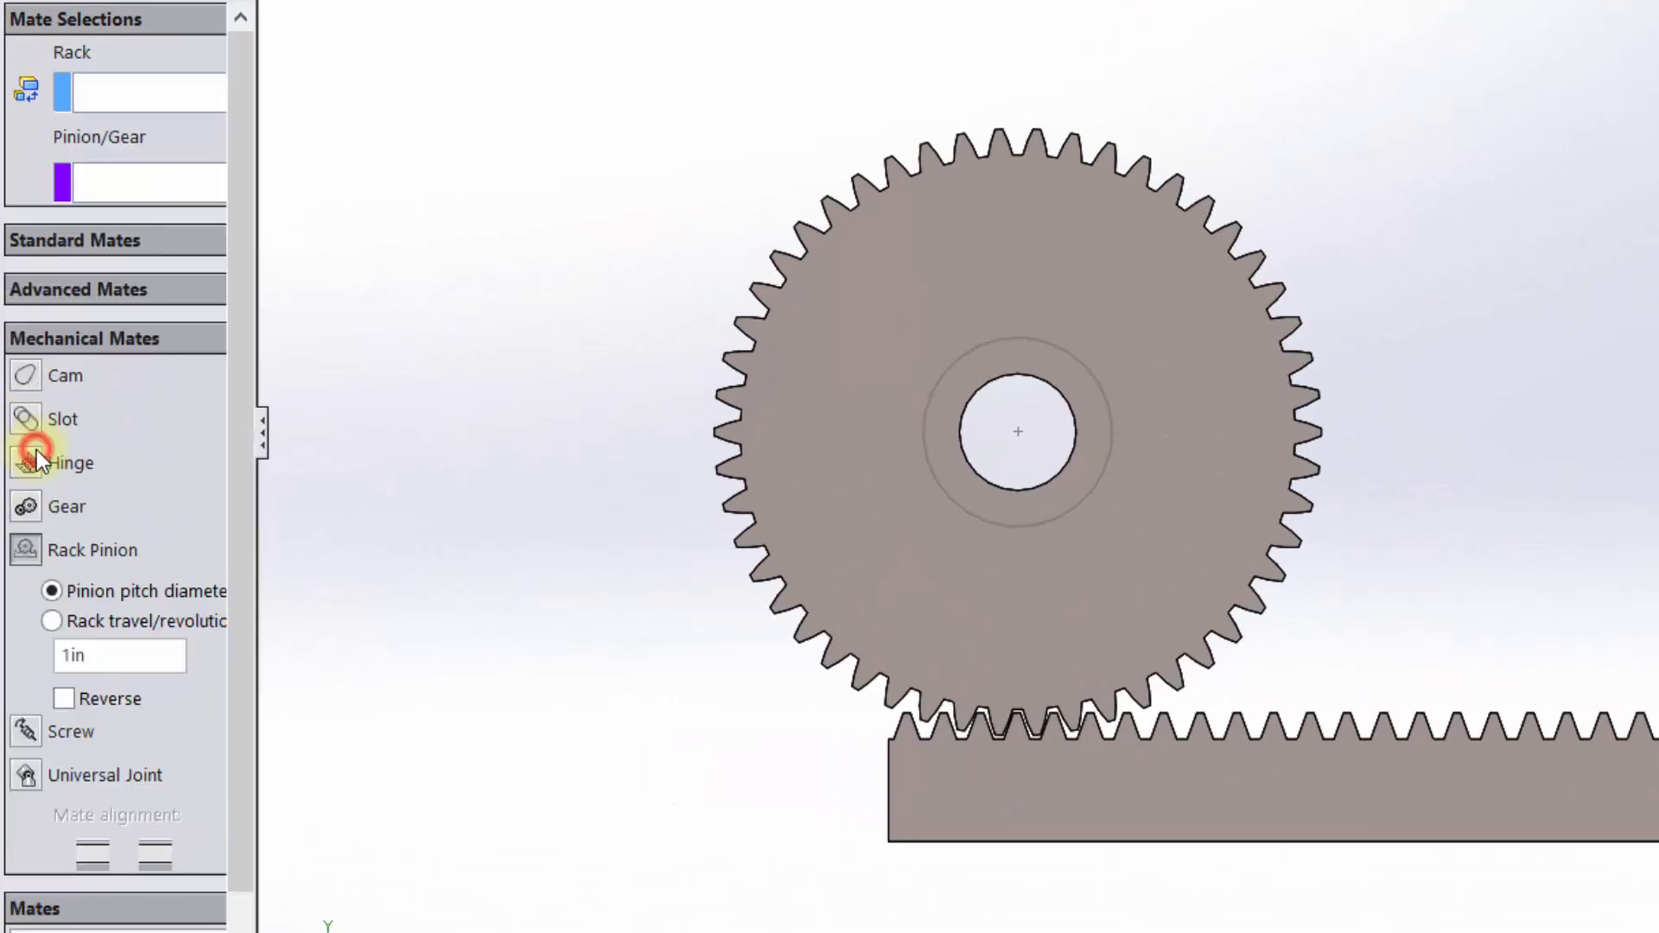
{"action": "left_click", "coordinate": [905, 838]}
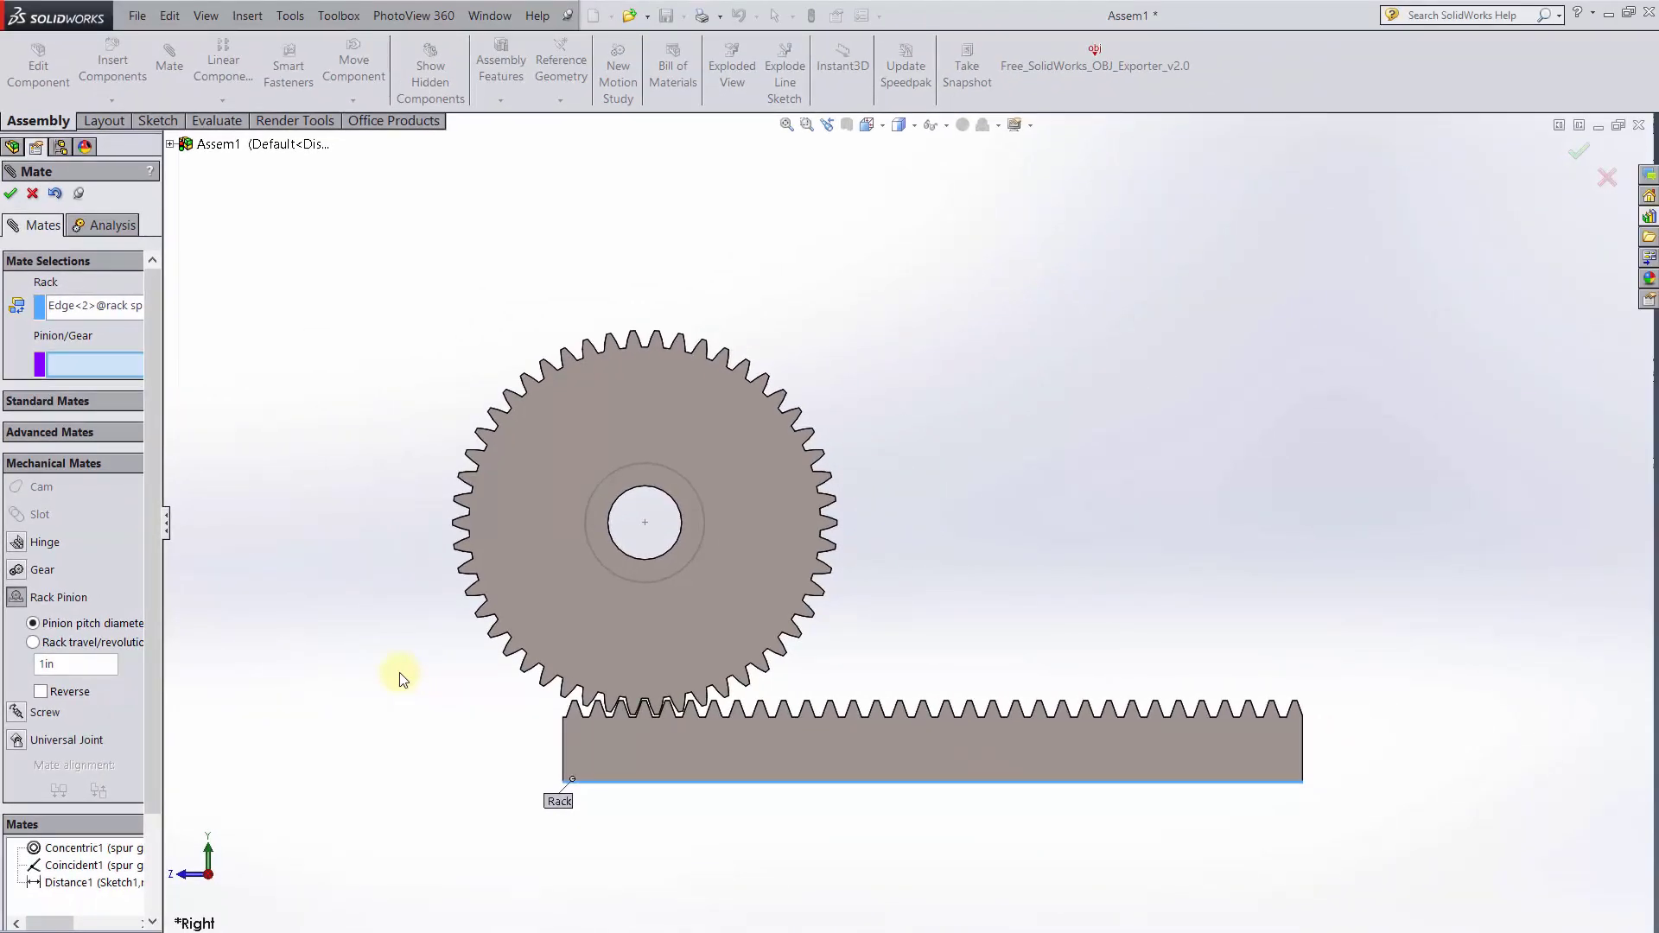
{"action": "left_click", "coordinate": [171, 144]}
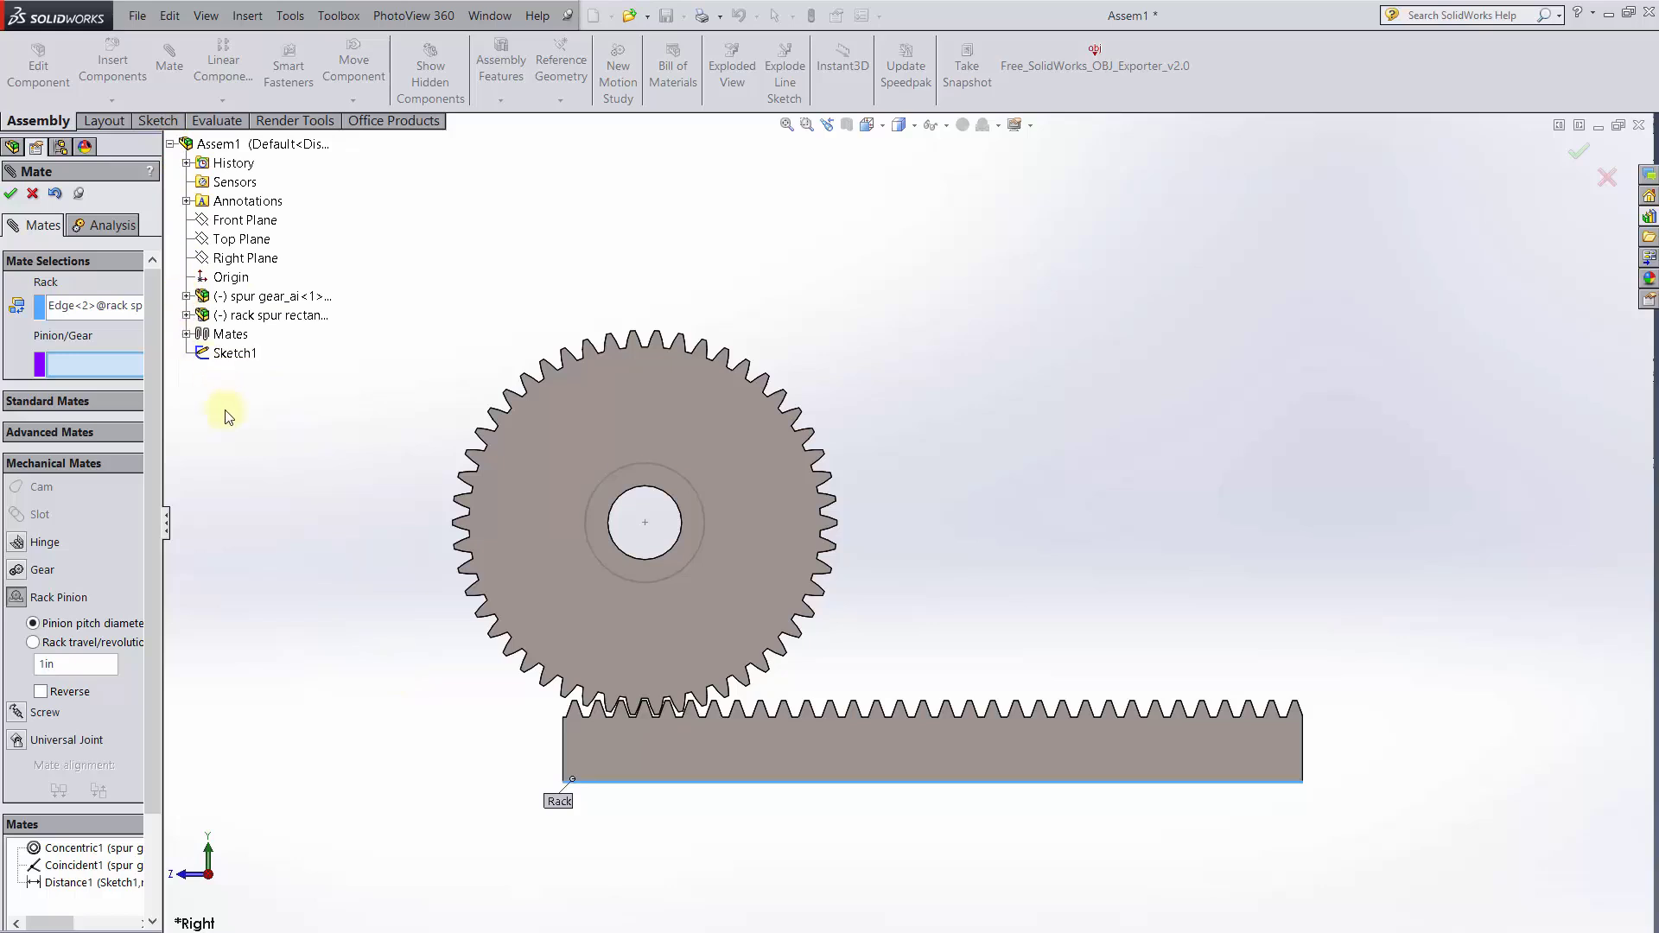
Show the spur gear's ToothCut sketch from the flyout feature tree.
{"action": "left_click", "coordinate": [186, 297]}
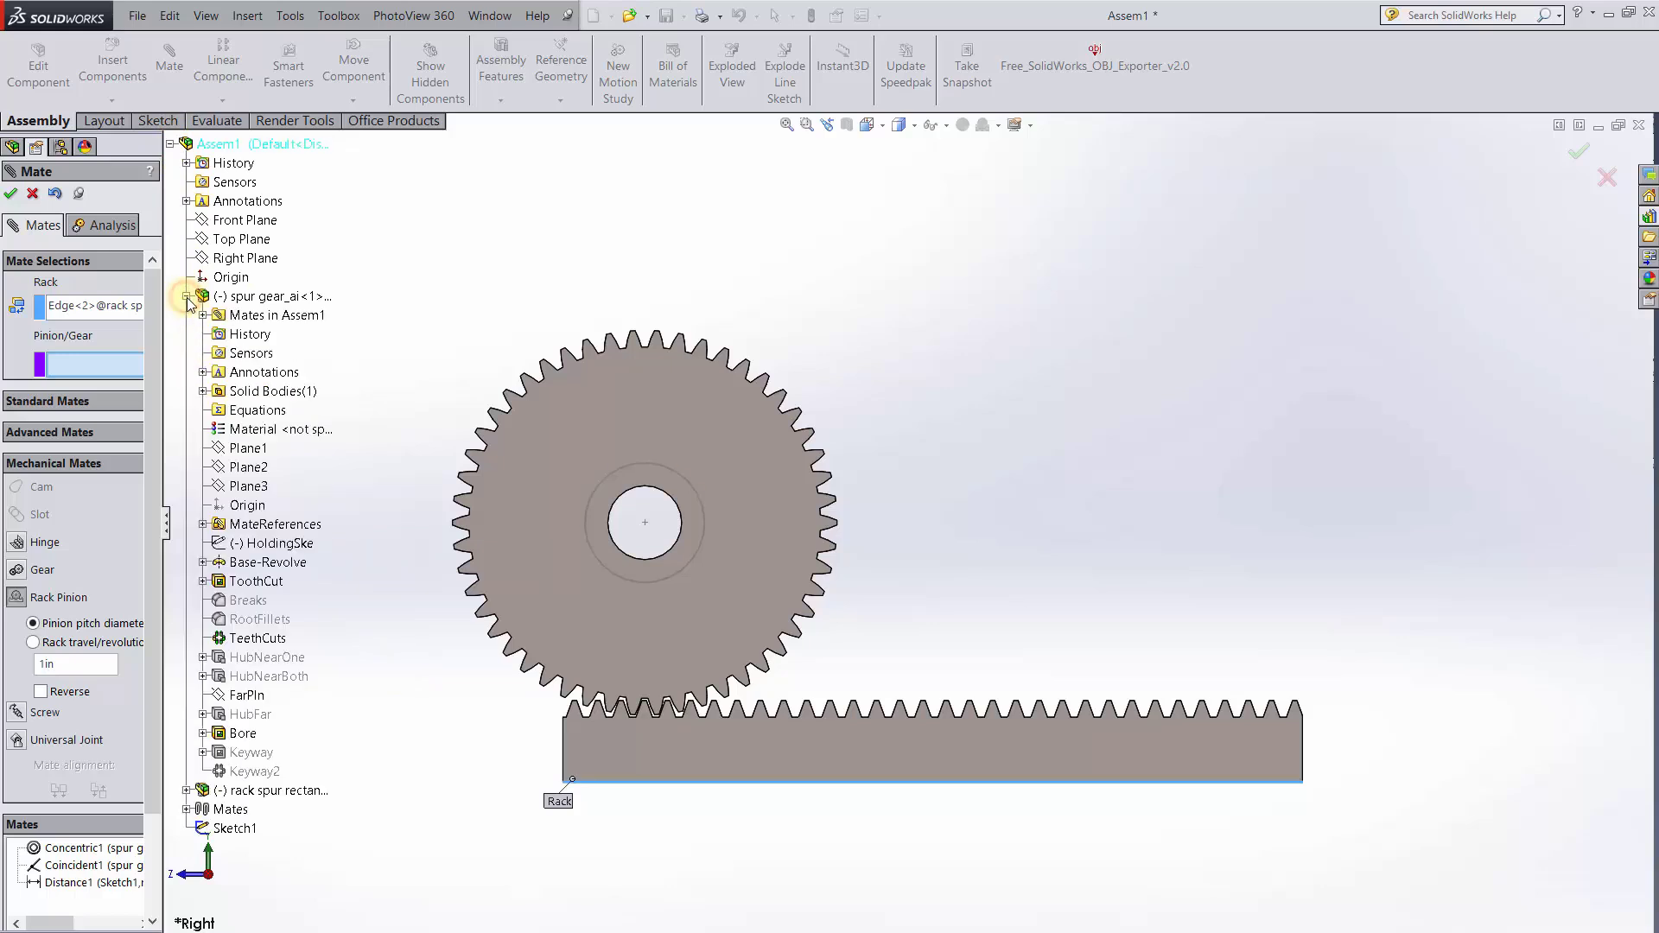
{"action": "left_click", "coordinate": [202, 583]}
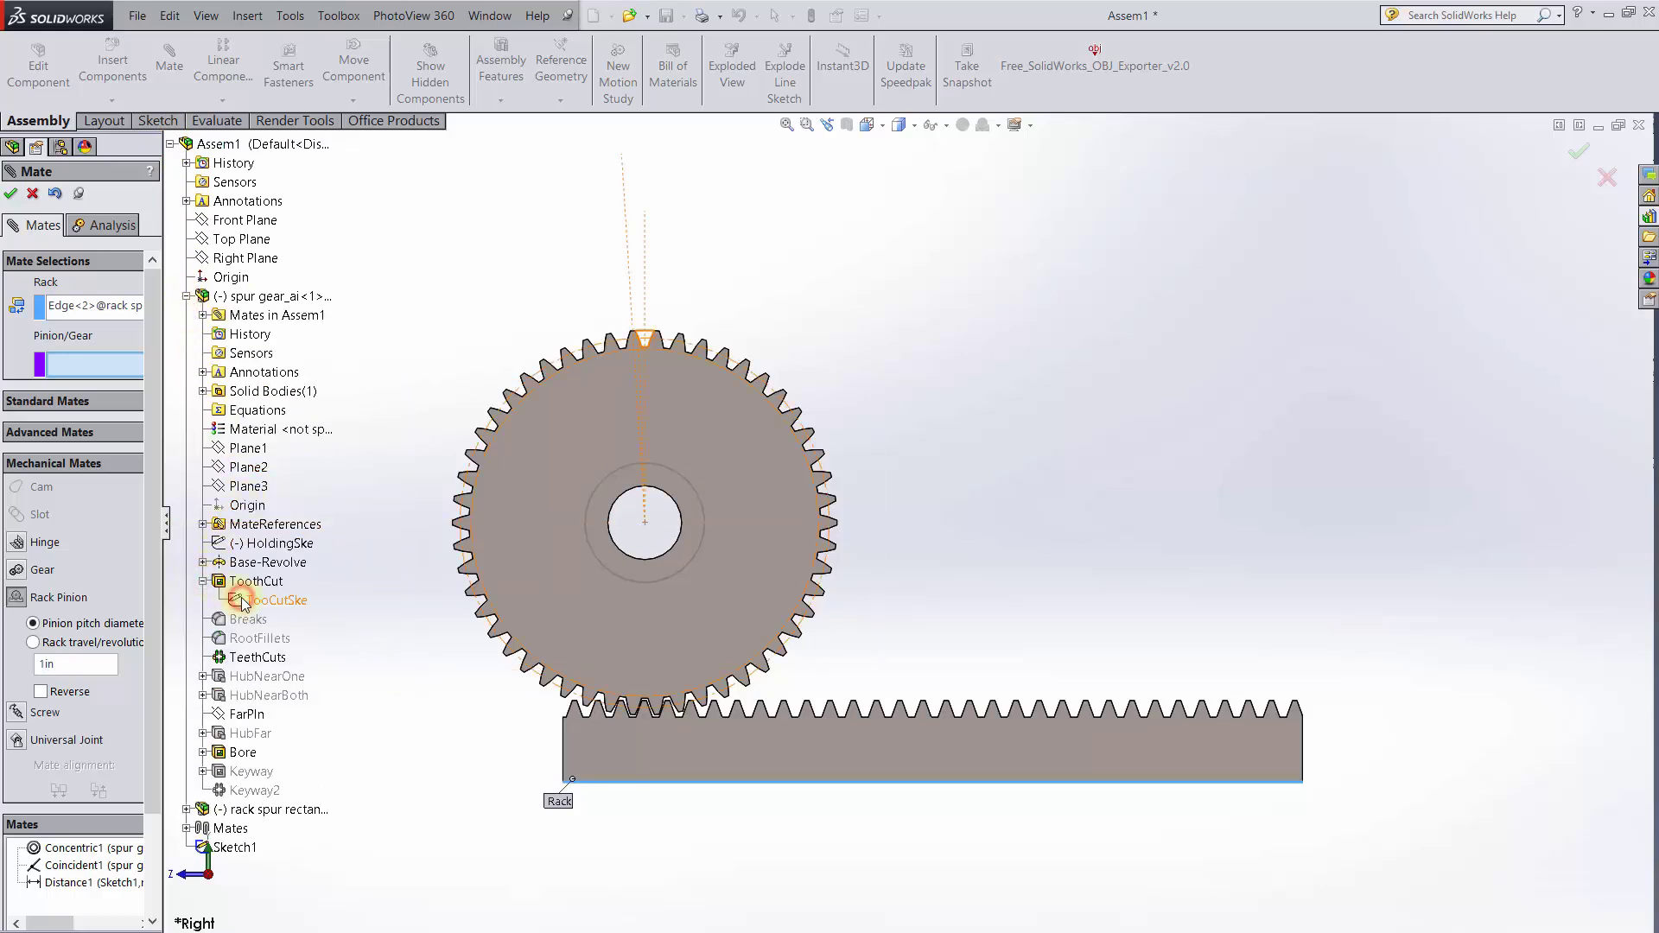
{"action": "right_click", "coordinate": [253, 603]}
{"action": "left_click", "coordinate": [278, 634]}
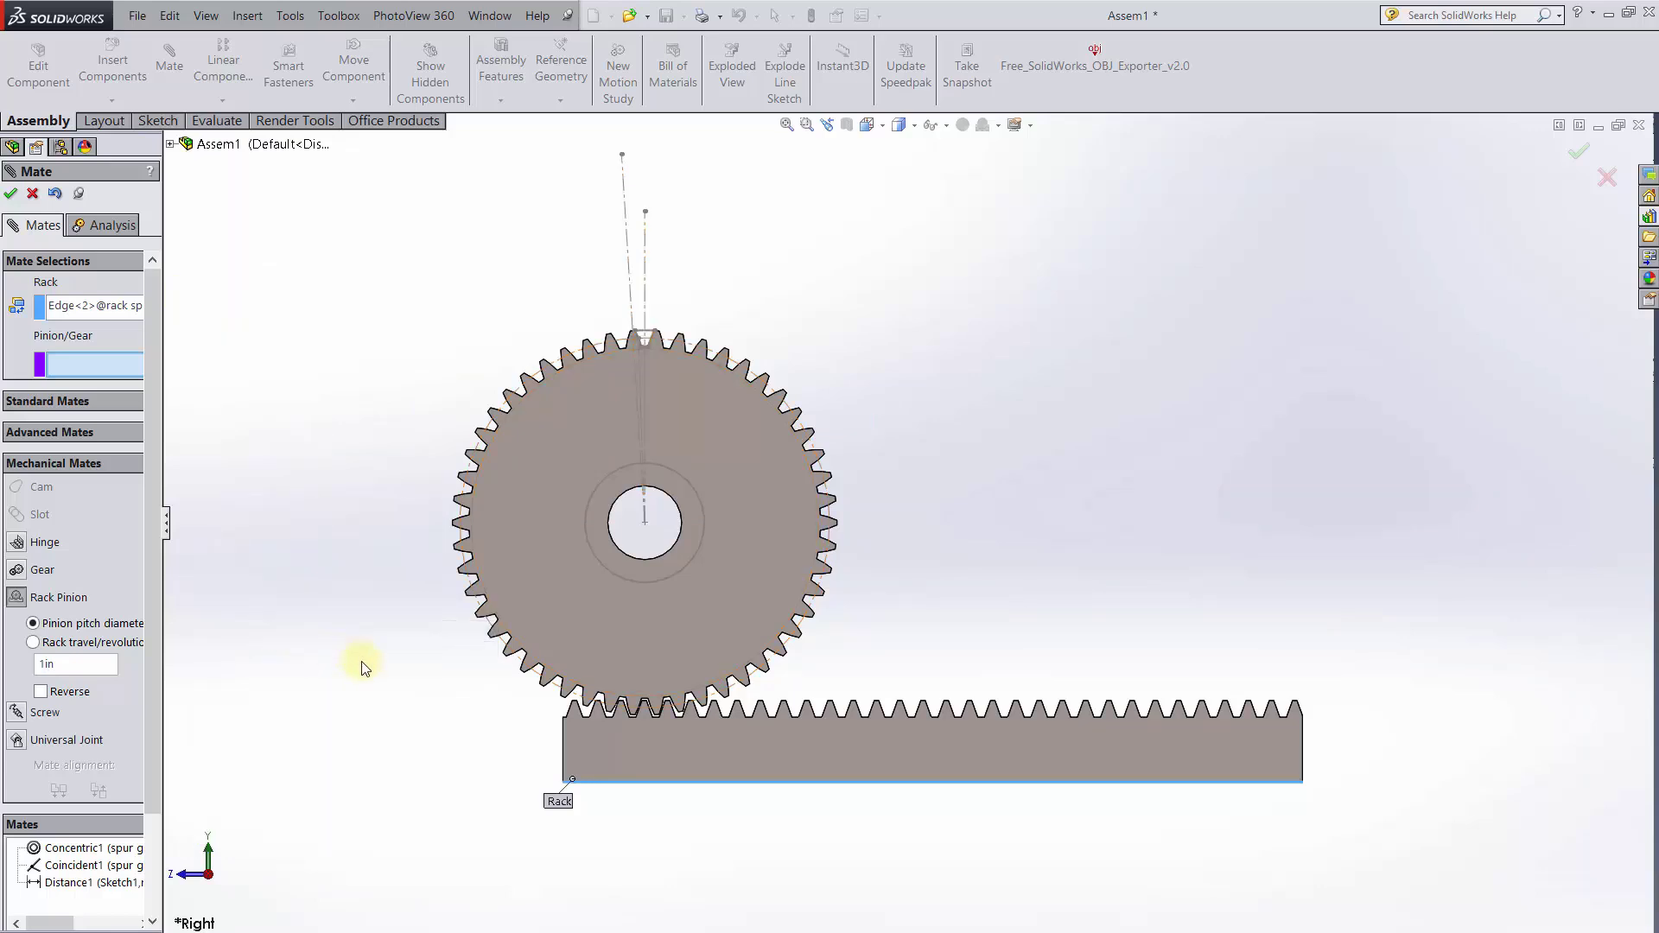
{"action": "scroll", "coordinate": [536, 737], "scroll_direction": "down", "scroll_amount": 2}
{"action": "scroll", "coordinate": [609, 700], "scroll_direction": "down", "scroll_amount": 2}
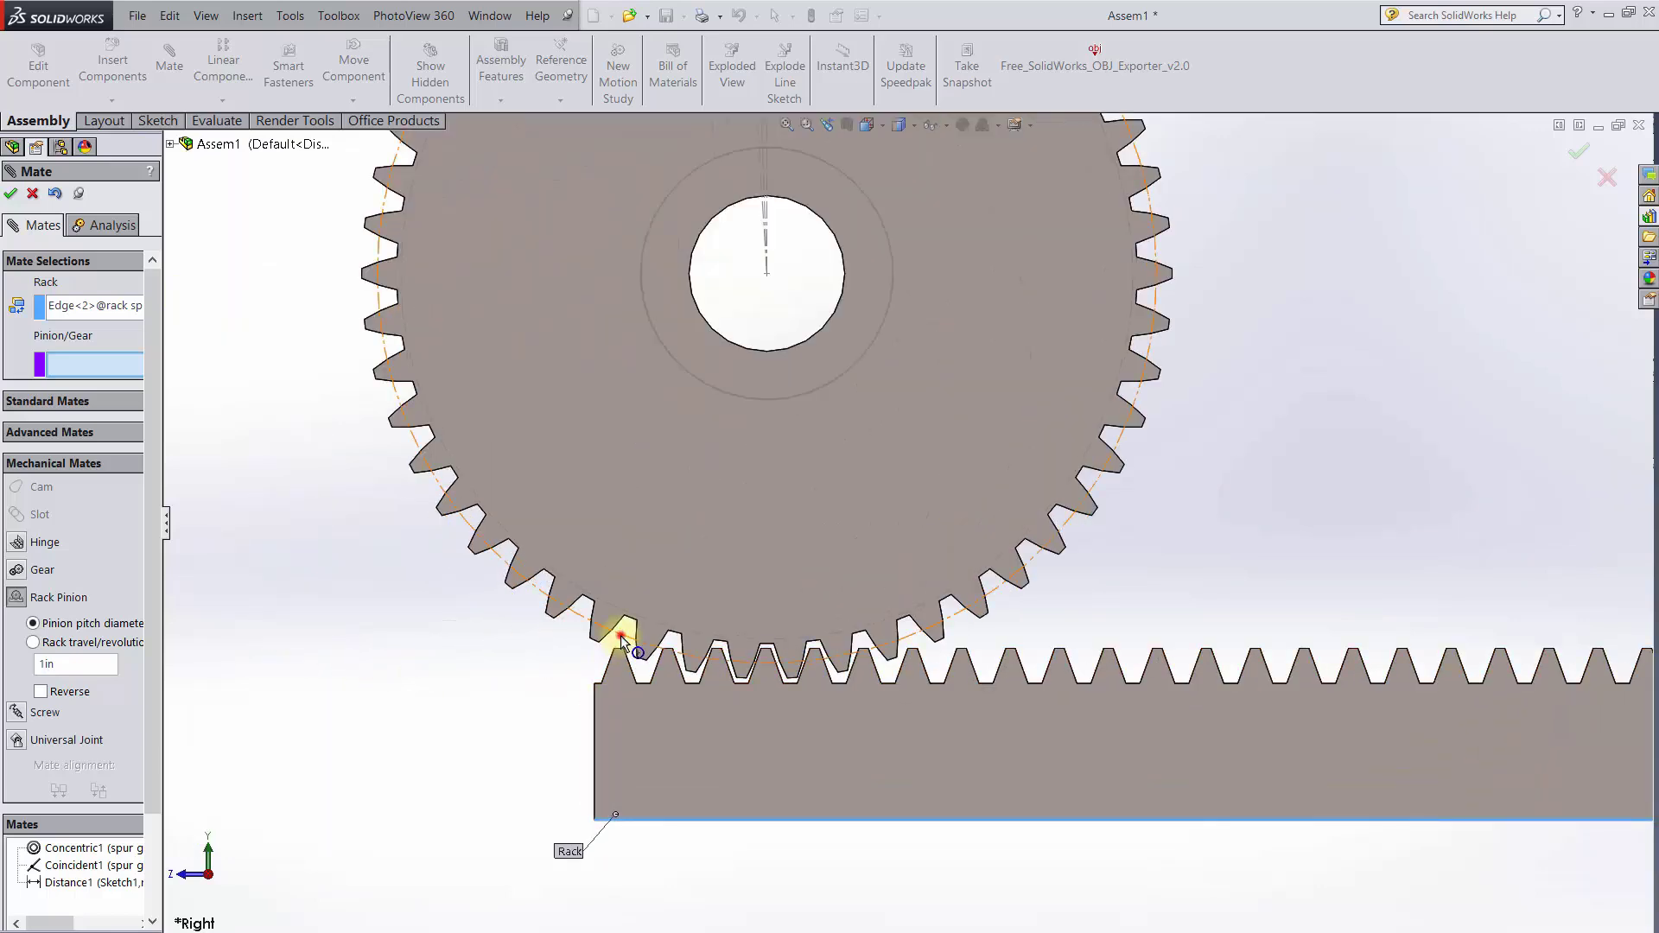
Pick the gear's pitch circle as the pinion, confirm the mate, and rotate the gear to slide the rack.
{"action": "left_click", "coordinate": [621, 635]}
{"action": "left_click", "coordinate": [10, 192]}
{"action": "scroll", "coordinate": [973, 381], "scroll_direction": "up", "scroll_amount": 4}
{"action": "scroll", "coordinate": [1011, 372], "scroll_direction": "down", "scroll_amount": 2}
{"action": "left_click_drag", "start_coordinate": [1003, 371], "coordinate": [916, 471]}
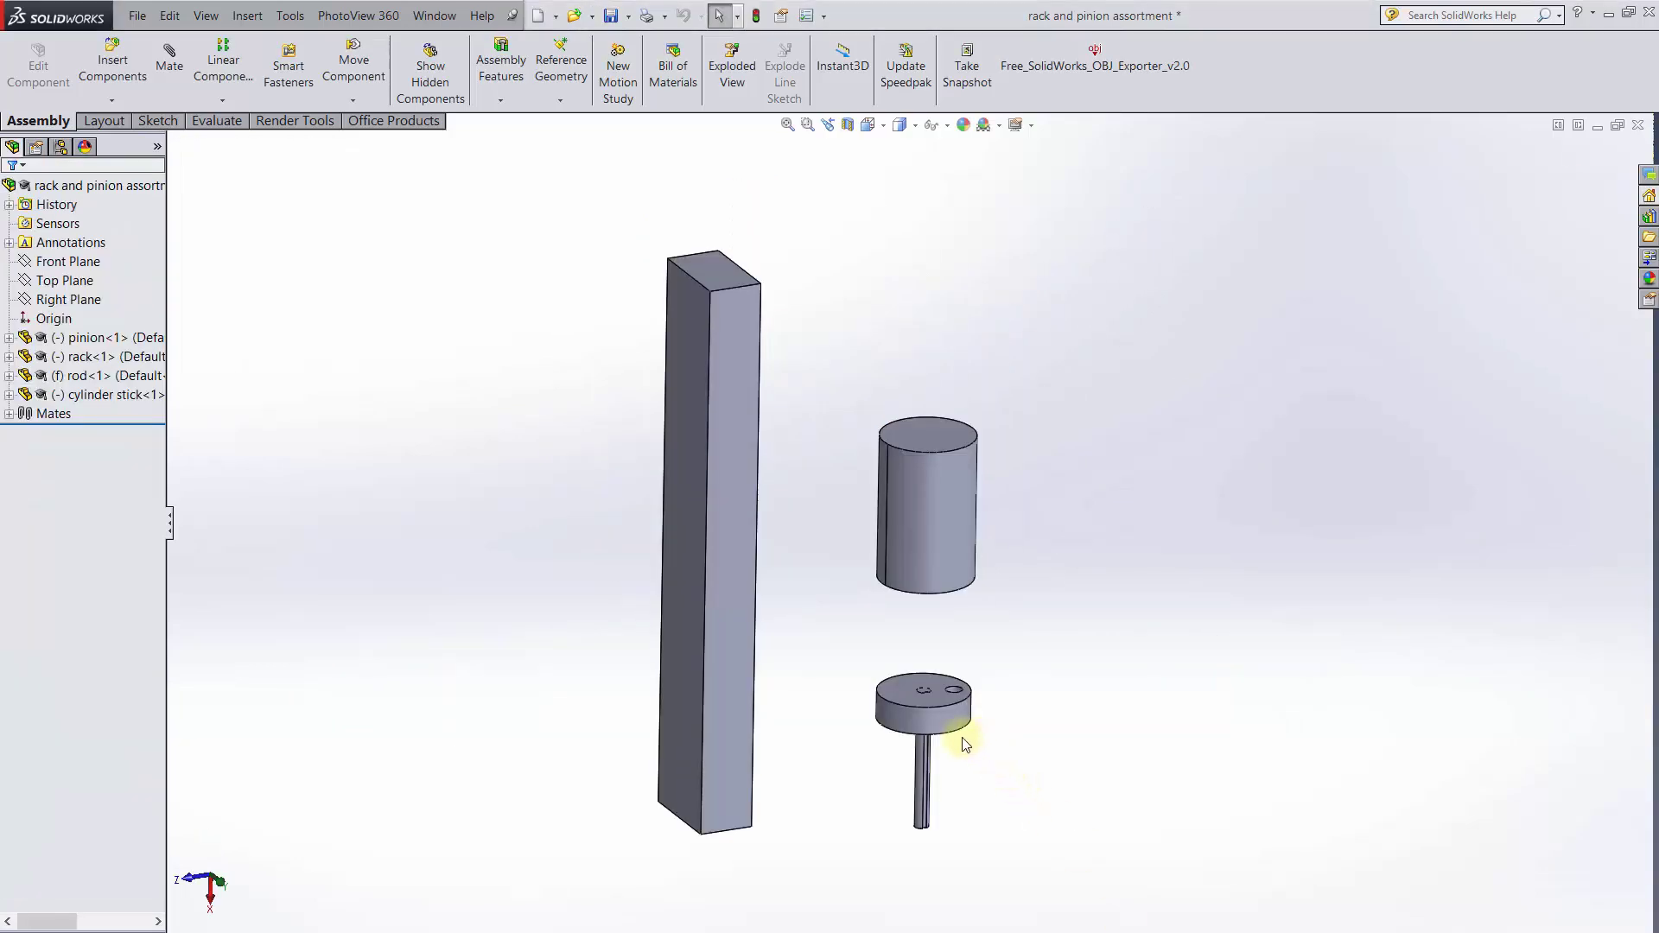
Turn the pinion in the assortment assembly to drive bar and cylinder, then expand the Mates folder.
{"action": "left_click_drag", "start_coordinate": [963, 742], "coordinate": [833, 715]}
{"action": "left_click", "coordinate": [798, 702]}
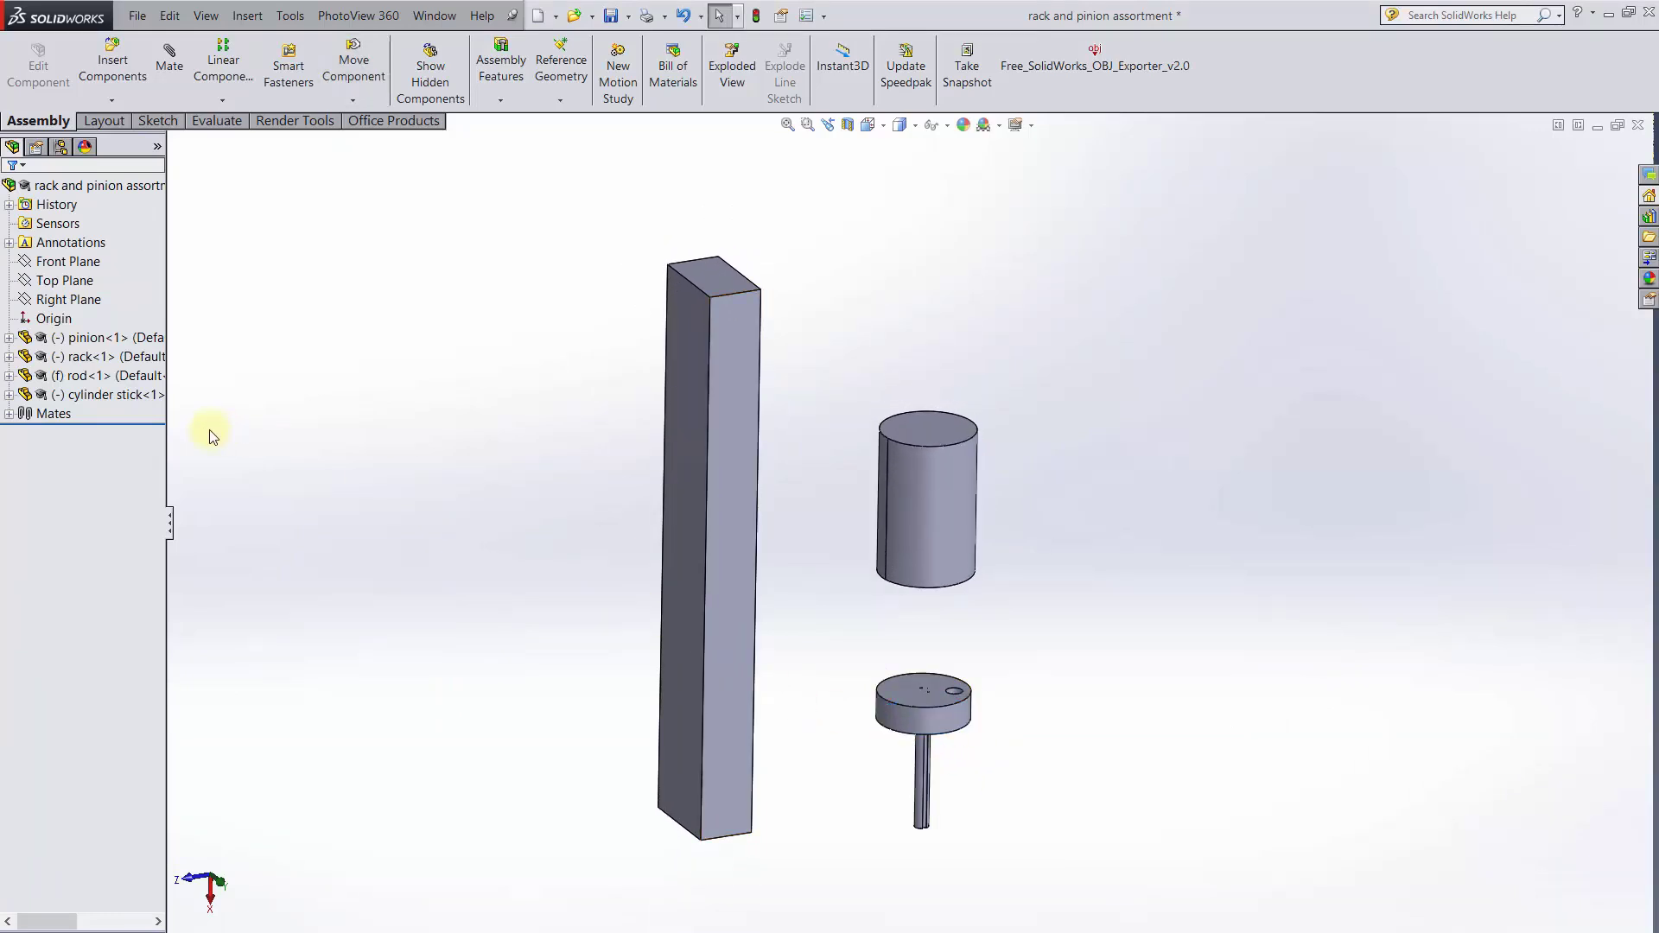
{"action": "double_click", "coordinate": [56, 415]}
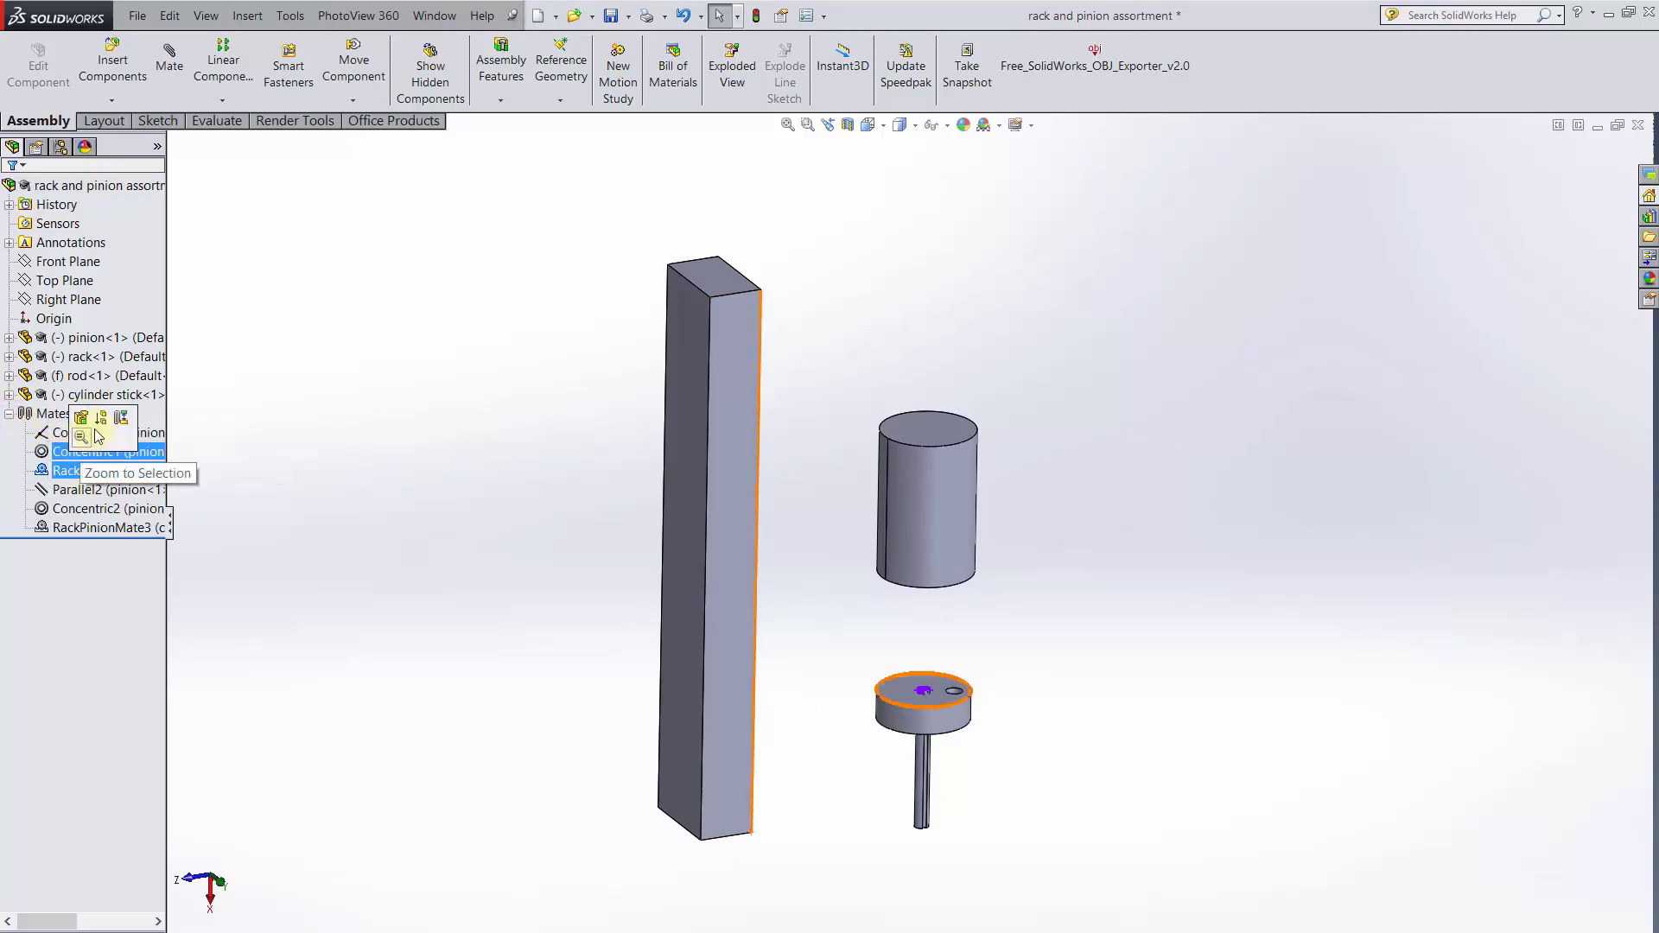
Suppress RackPinionMate1 and RackPinionMate3 and start a new Rack Pinion mate.
{"action": "left_click", "coordinate": [87, 528]}
{"action": "left_click", "coordinate": [95, 509], "text": "ctrl"}
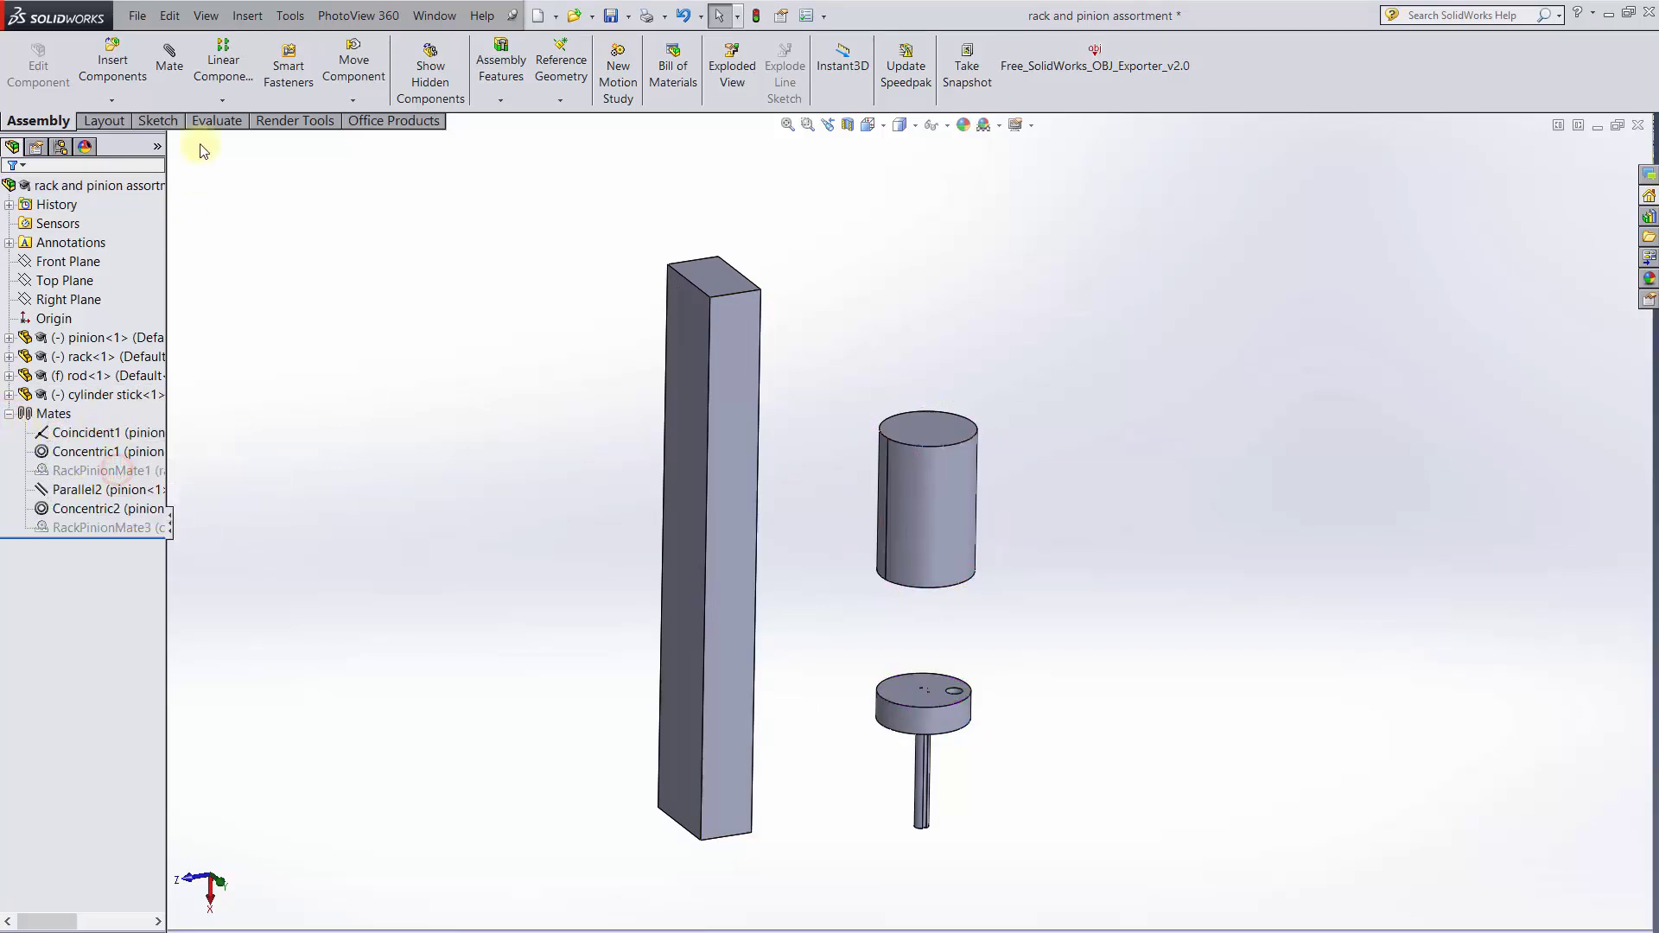
{"action": "left_click", "coordinate": [170, 56]}
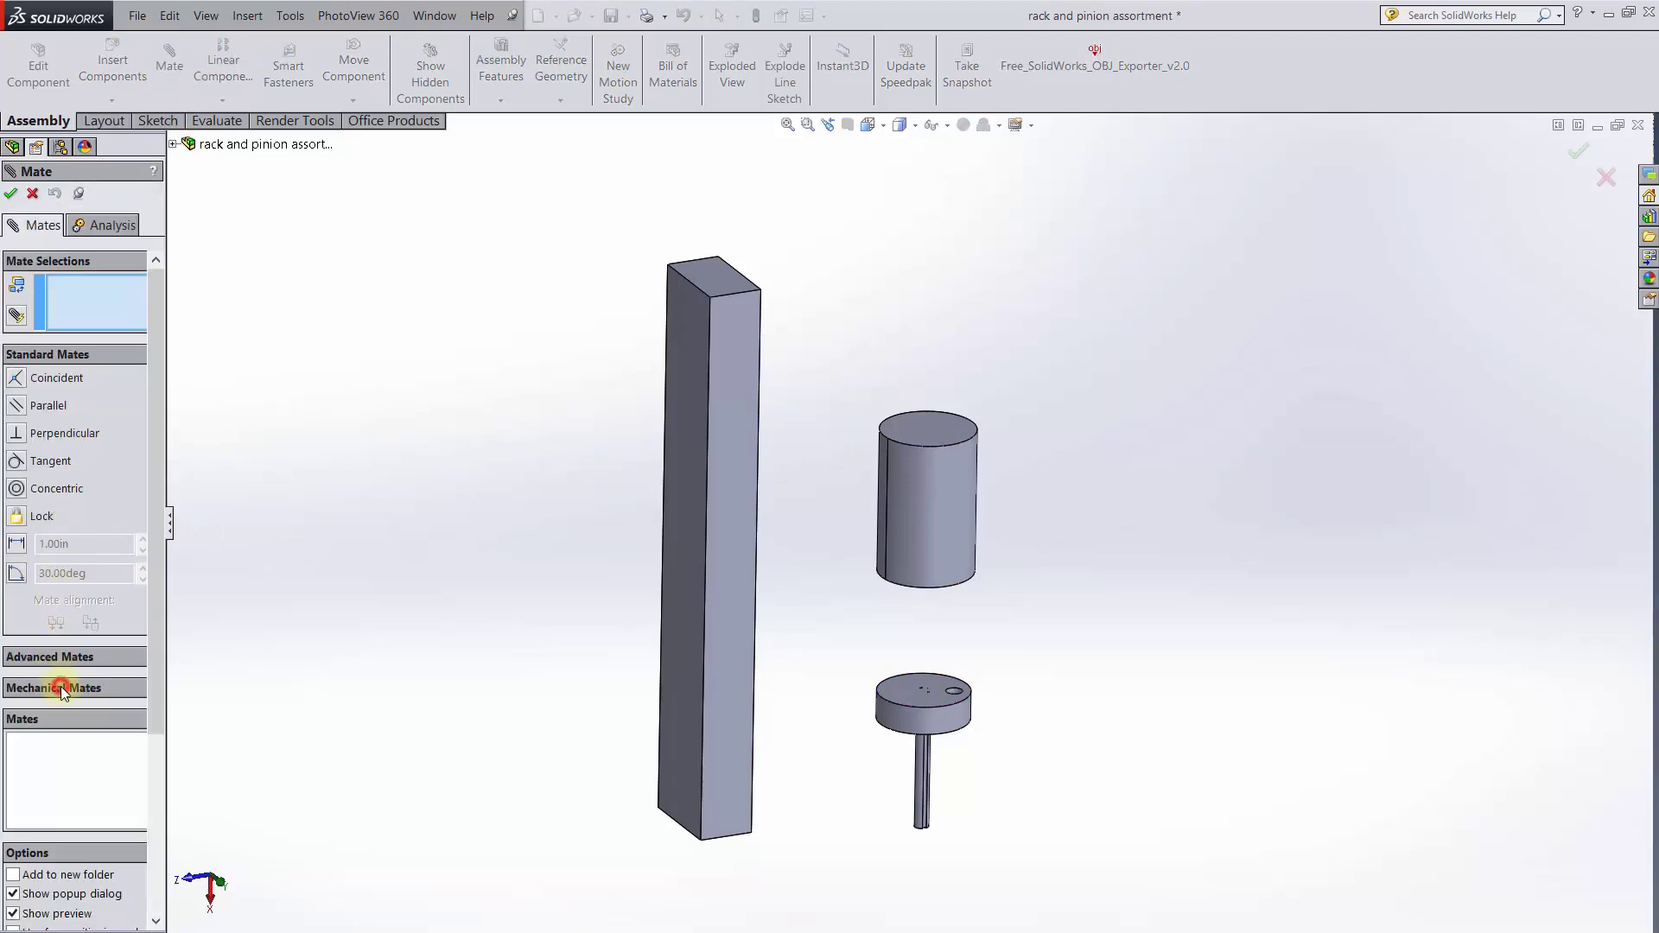
{"action": "left_click", "coordinate": [57, 688]}
{"action": "left_click", "coordinate": [23, 529]}
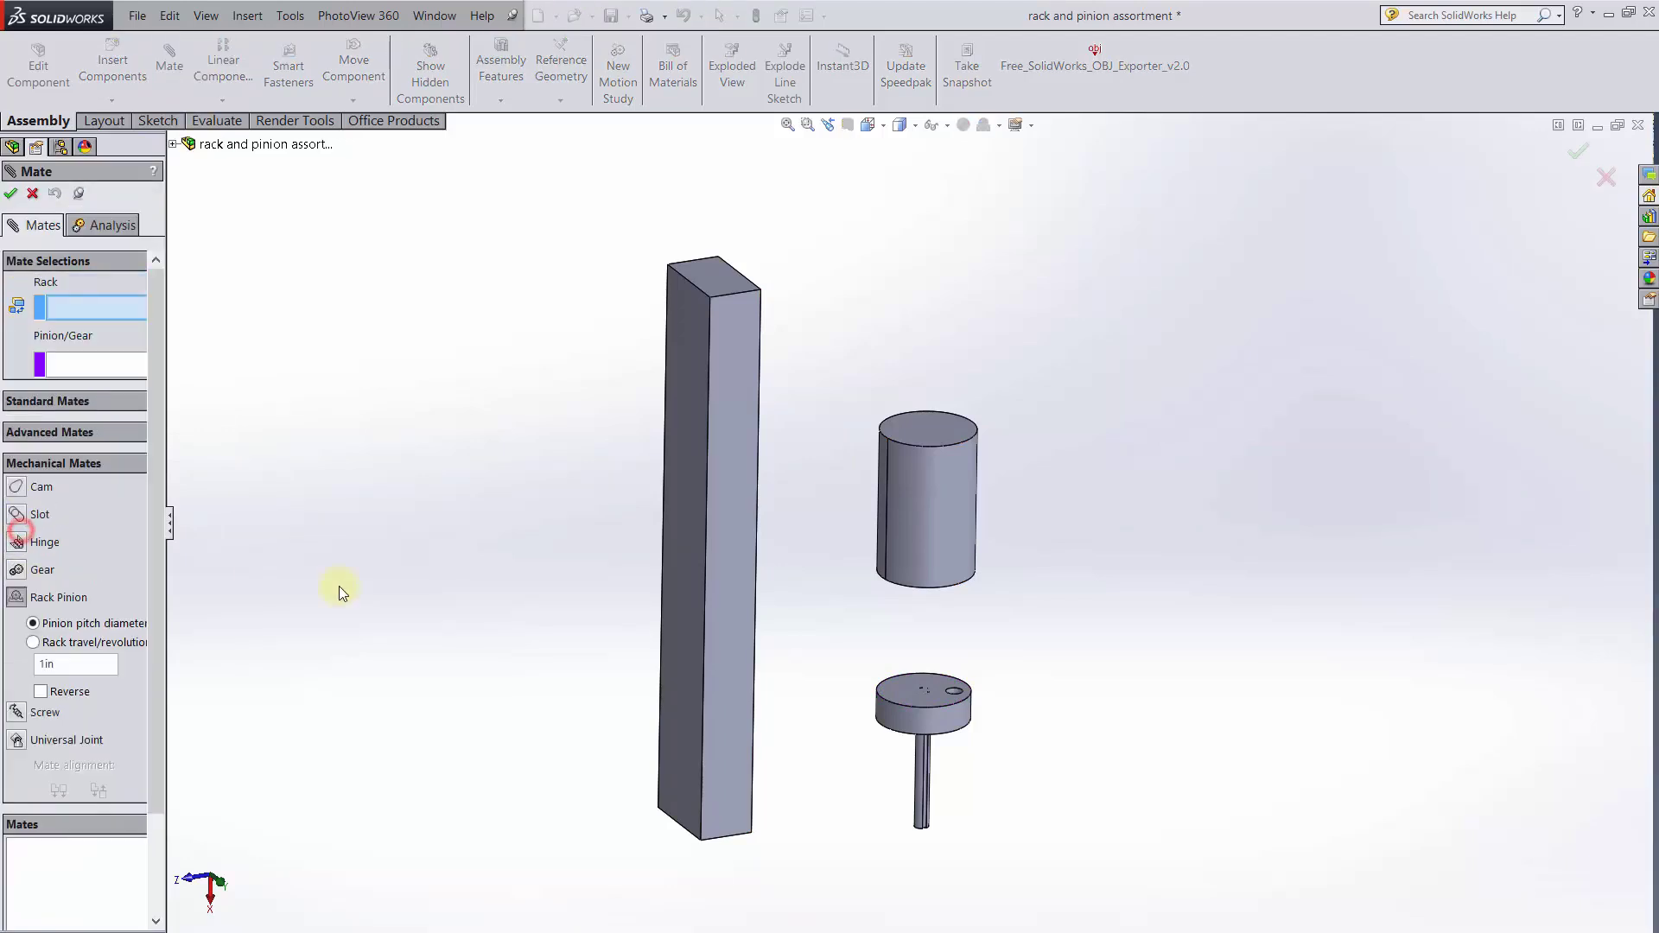
Tie the tall bar's edge to the pinion's top edge, then turn the pinion to test.
{"action": "left_click", "coordinate": [702, 702]}
{"action": "left_click", "coordinate": [925, 715]}
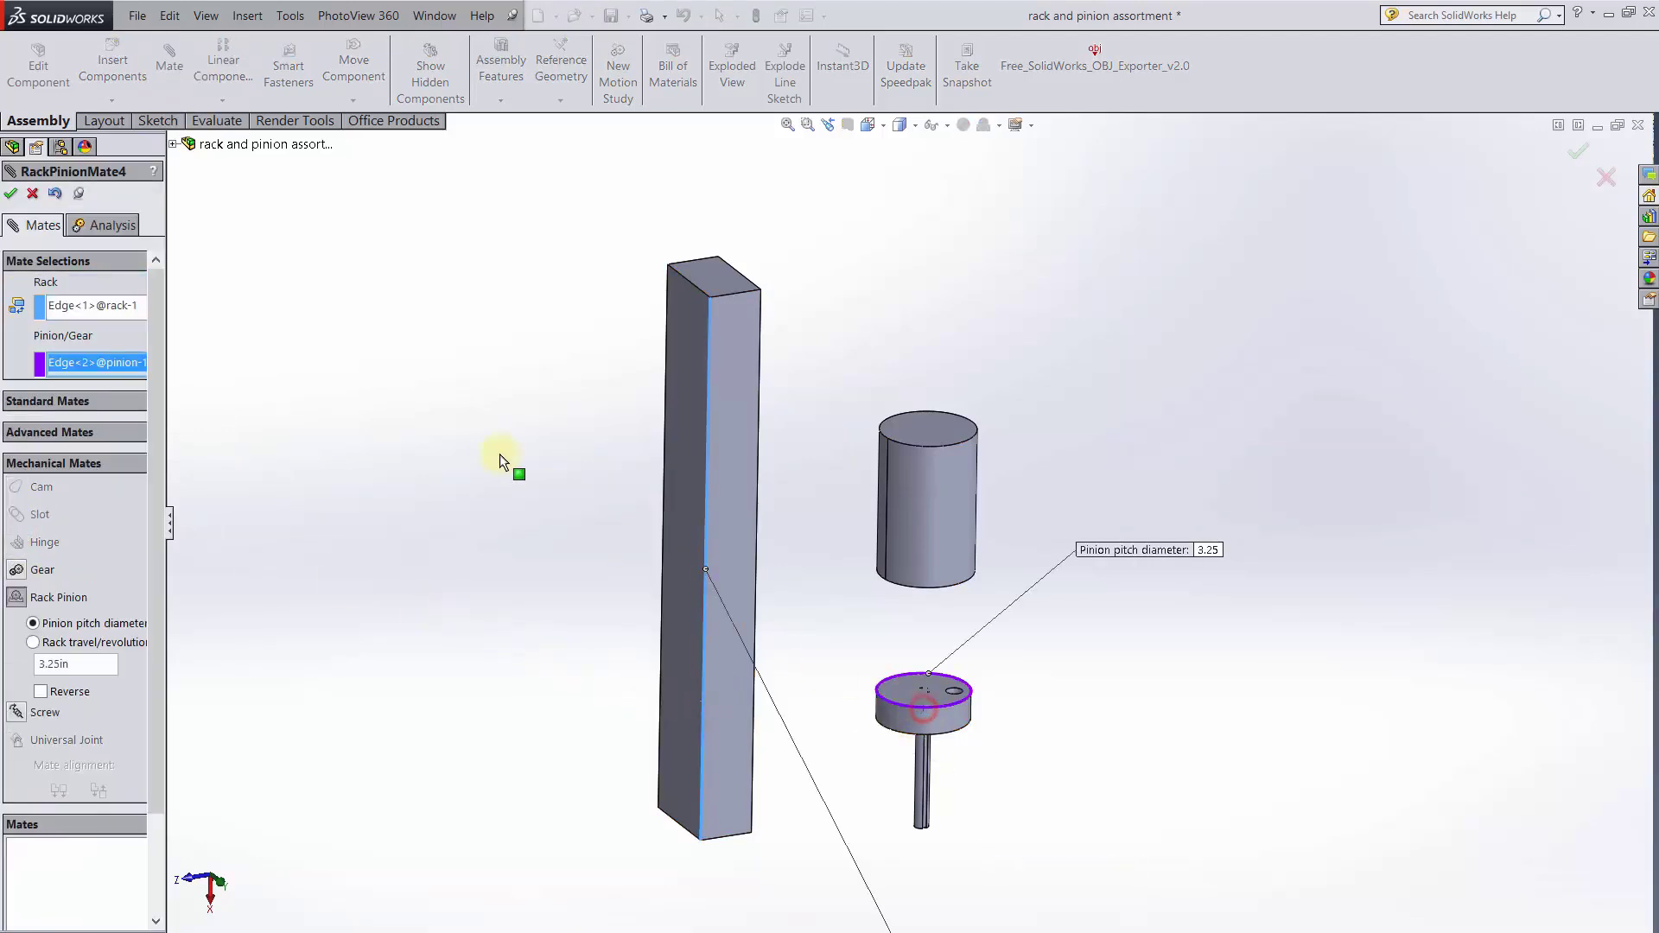
{"action": "left_click", "coordinate": [11, 193]}
{"action": "mouse_move", "coordinate": [904, 713]}
{"action": "left_mouse_down"}
{"action": "mouse_move", "coordinate": [869, 707]}
{"action": "mouse_move", "coordinate": [957, 702]}
{"action": "mouse_move", "coordinate": [914, 713]}
{"action": "left_mouse_up"}
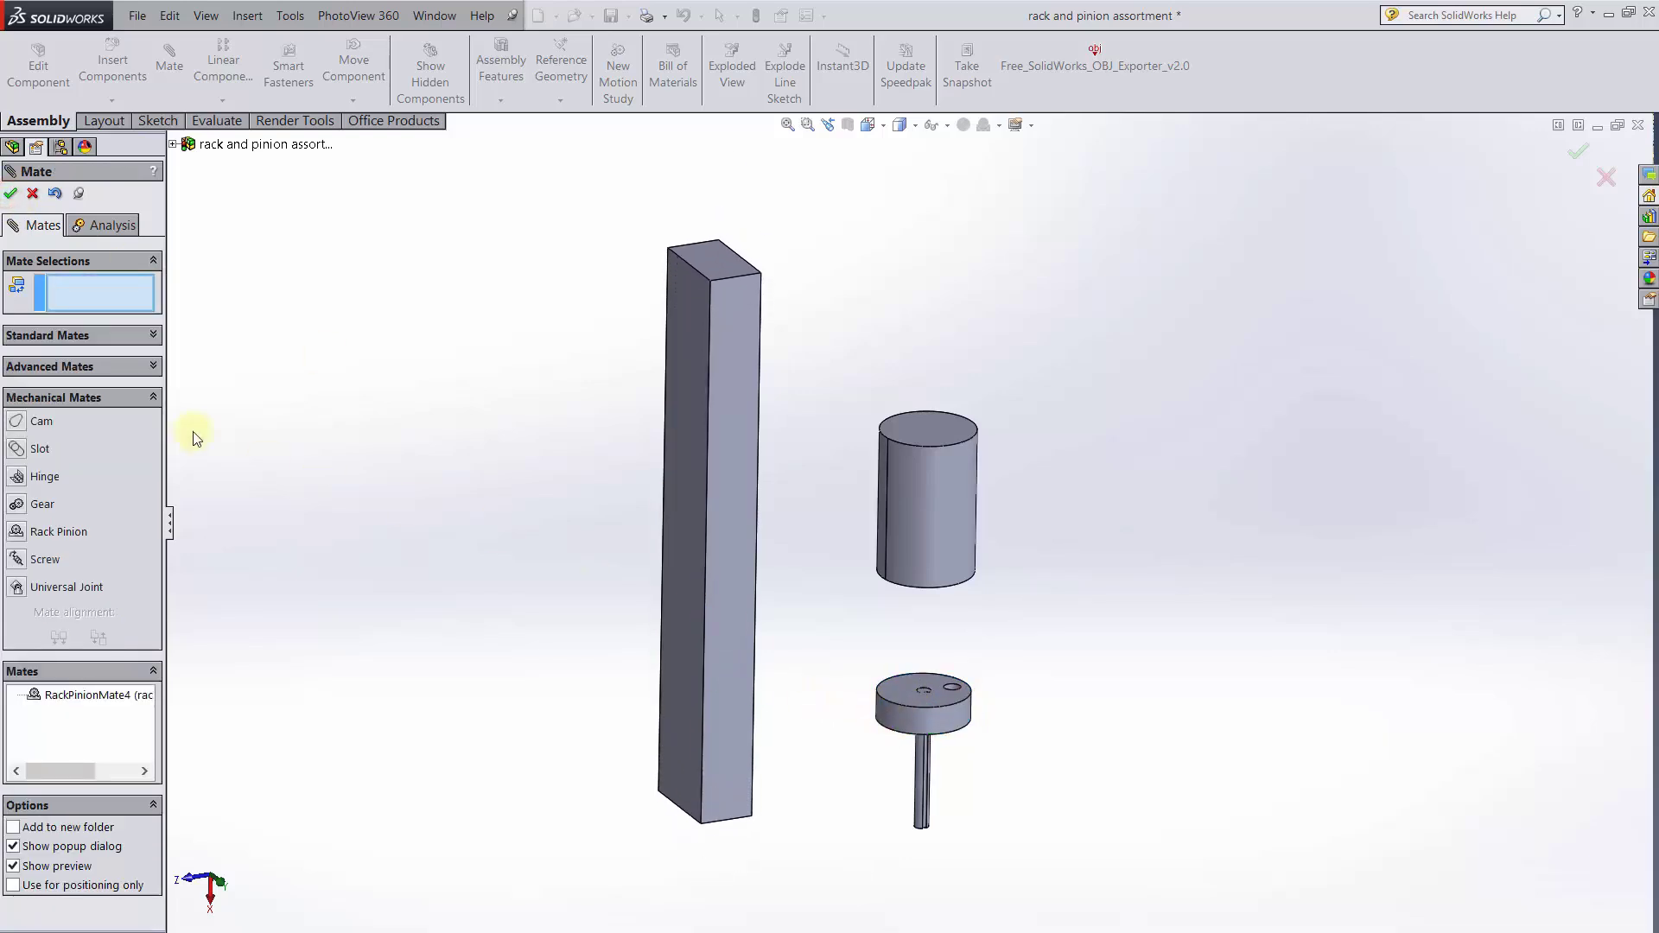
Link the cylinder's vertical edge to the pinion with a second rack and pinion mate and test it.
{"action": "left_click", "coordinate": [18, 532]}
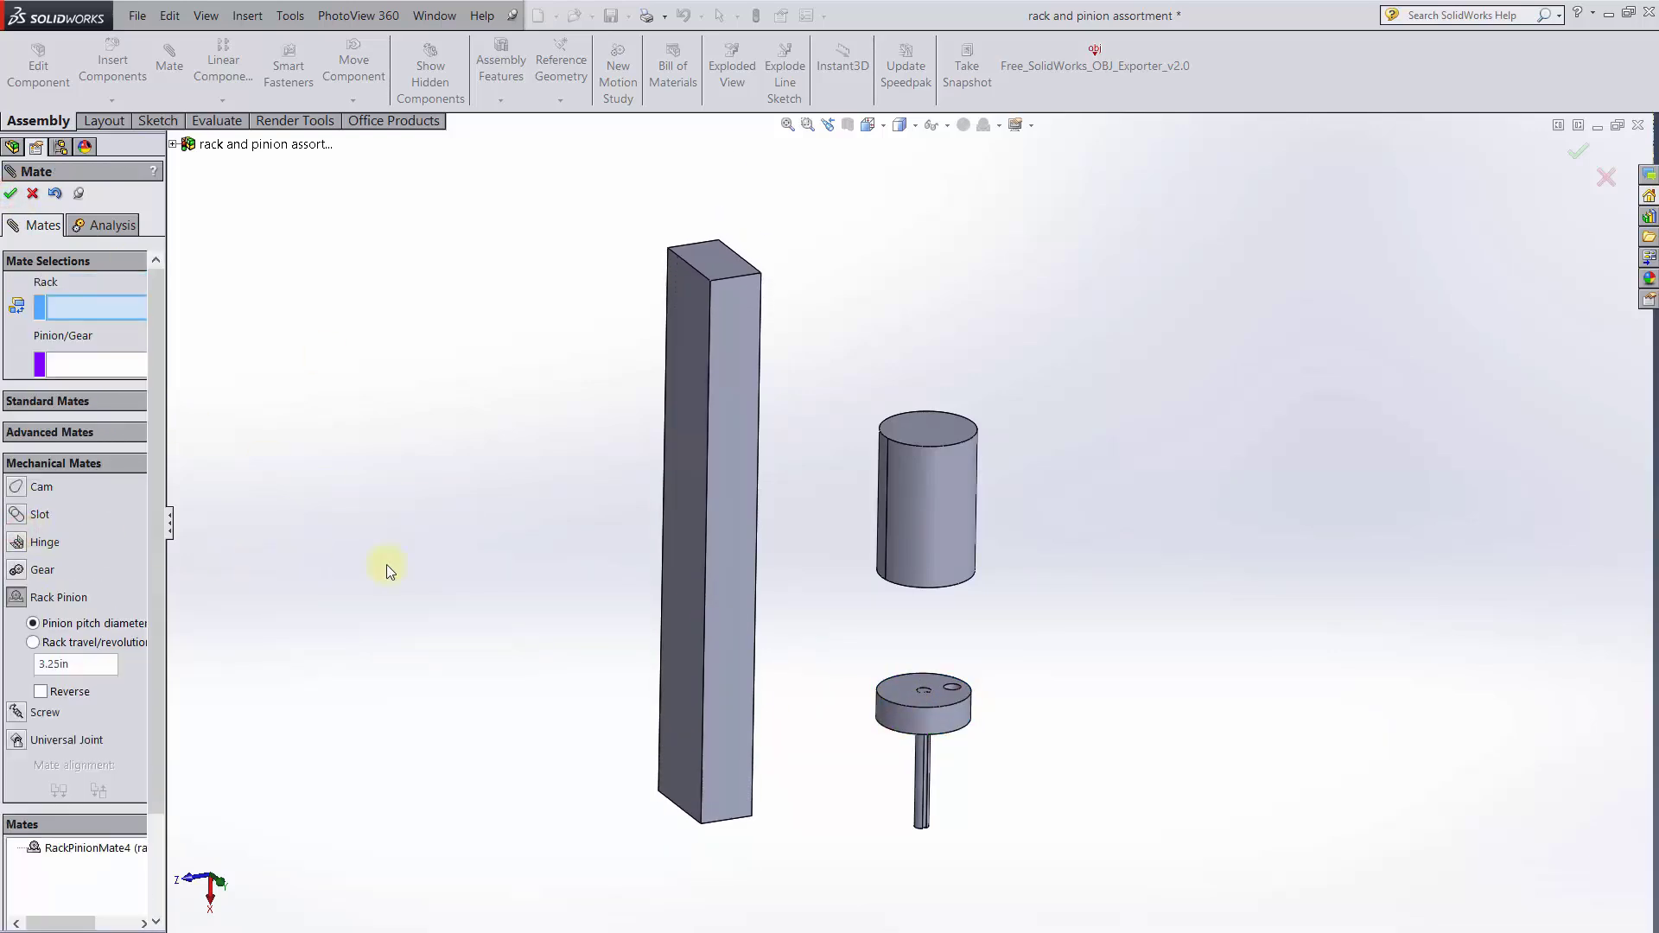
{"action": "left_click", "coordinate": [883, 553]}
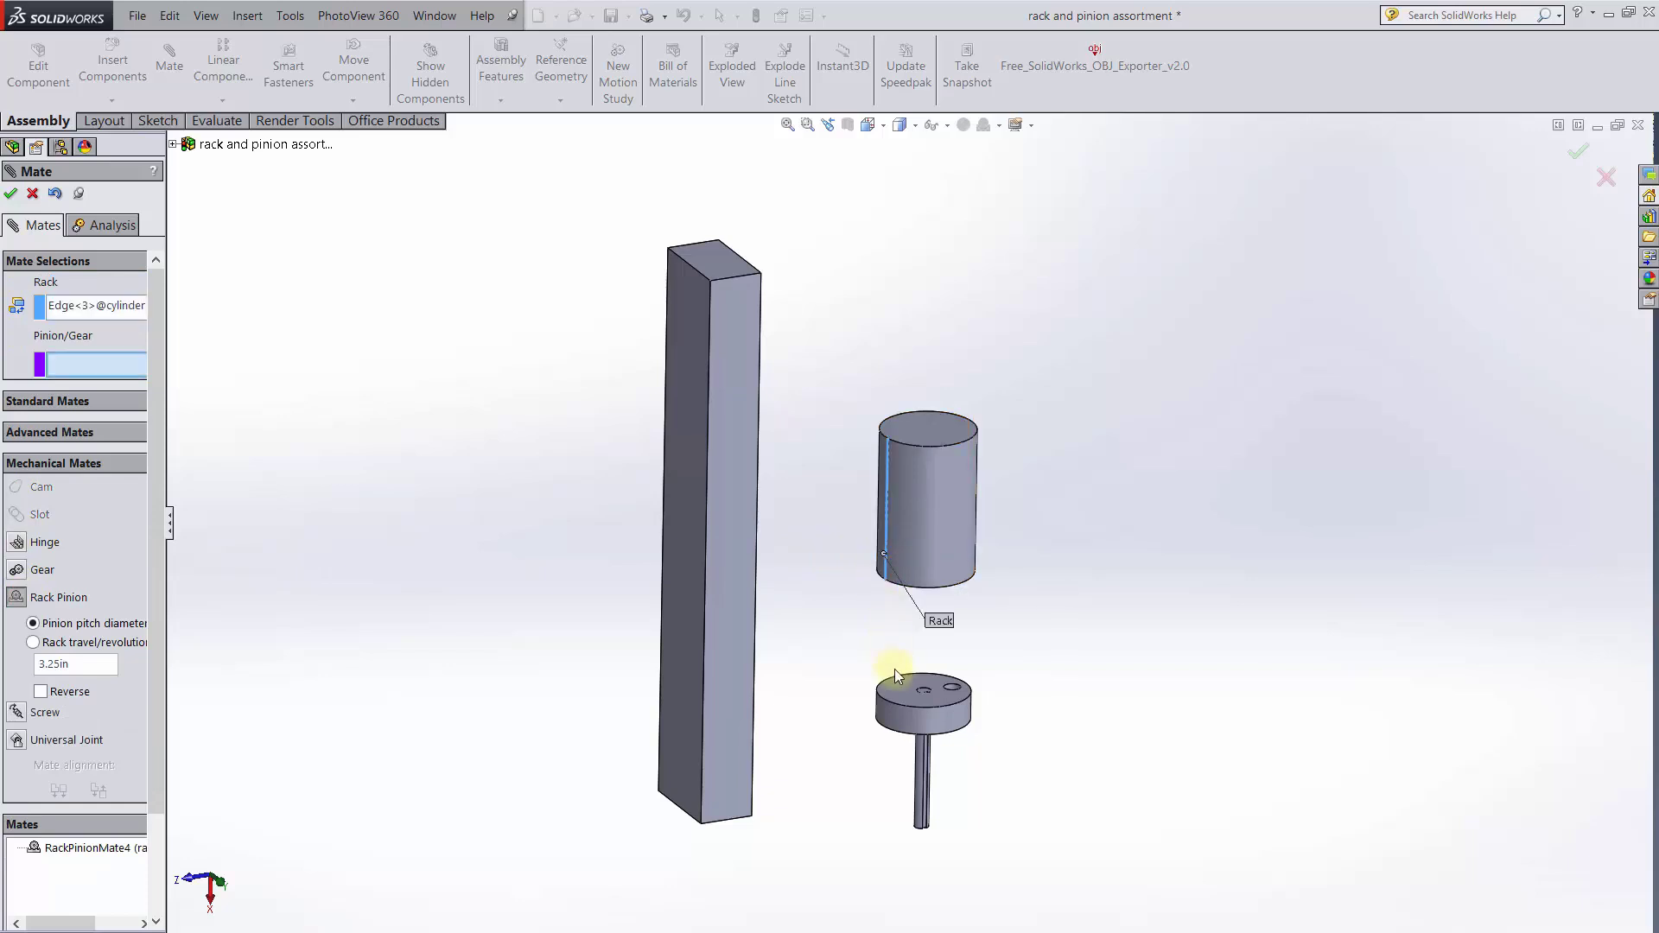
{"action": "left_click", "coordinate": [899, 704]}
{"action": "left_click", "coordinate": [10, 193]}
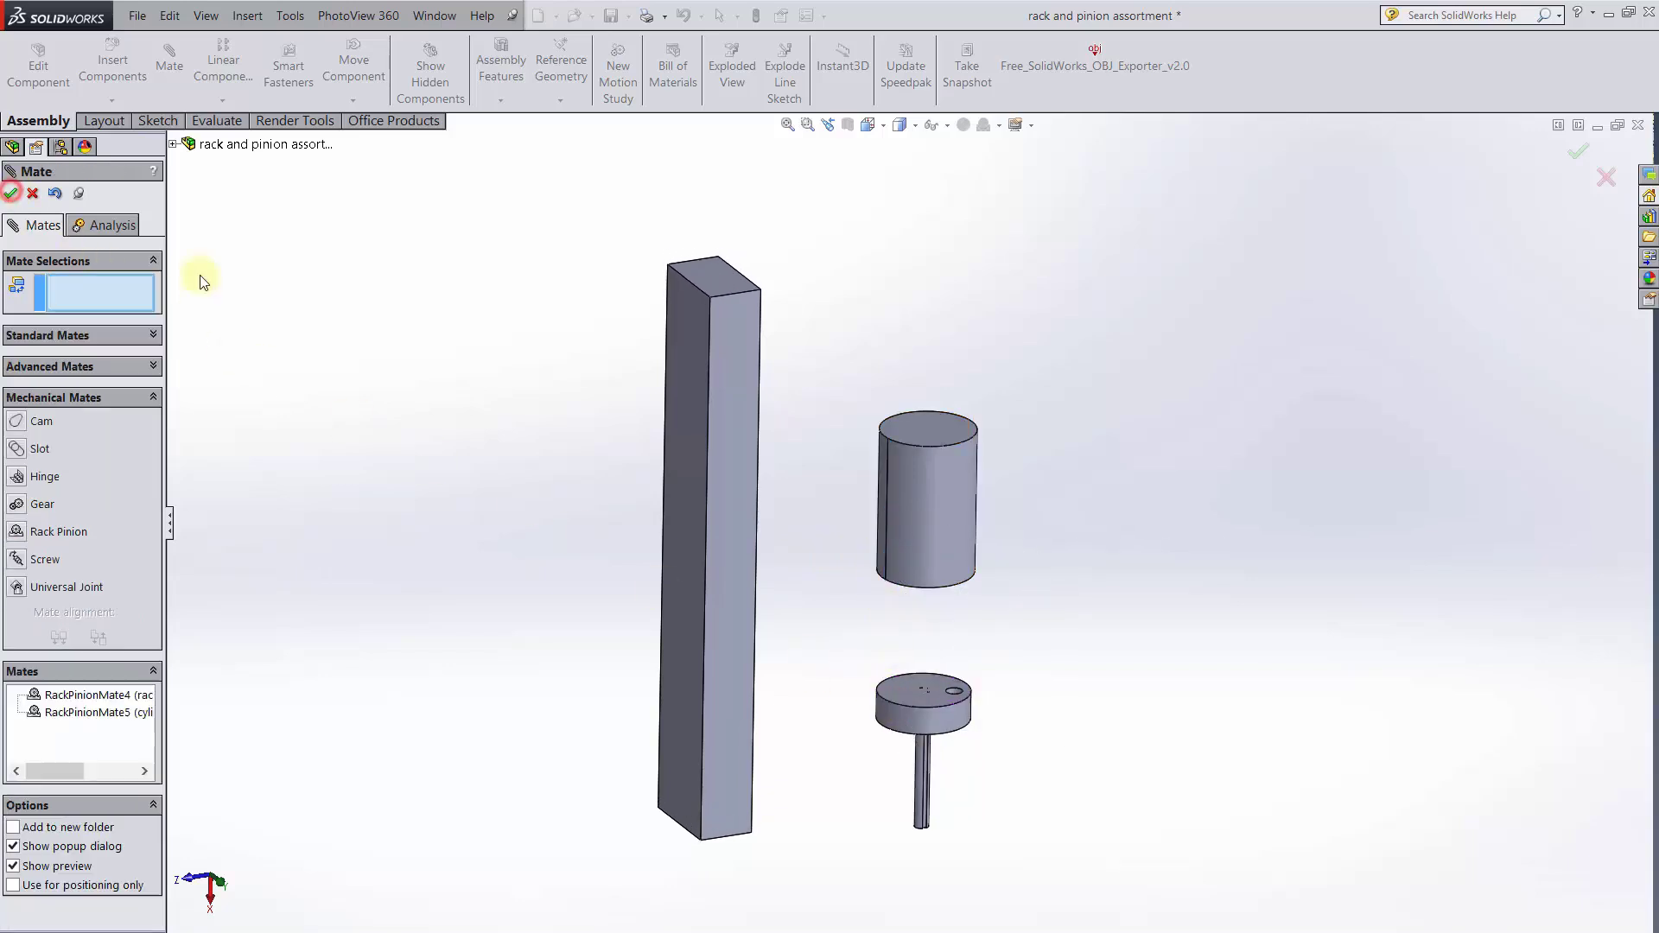
{"action": "mouse_move", "coordinate": [939, 717]}
{"action": "left_mouse_down"}
{"action": "mouse_move", "coordinate": [904, 715]}
{"action": "mouse_move", "coordinate": [961, 718]}
{"action": "mouse_move", "coordinate": [874, 722]}
{"action": "mouse_move", "coordinate": [934, 720]}
{"action": "left_mouse_up"}
In the glue stick assembly, rotate the knob to raise the glue tip and lower it back.
{"action": "key", "text": "ctrl+Tab"}
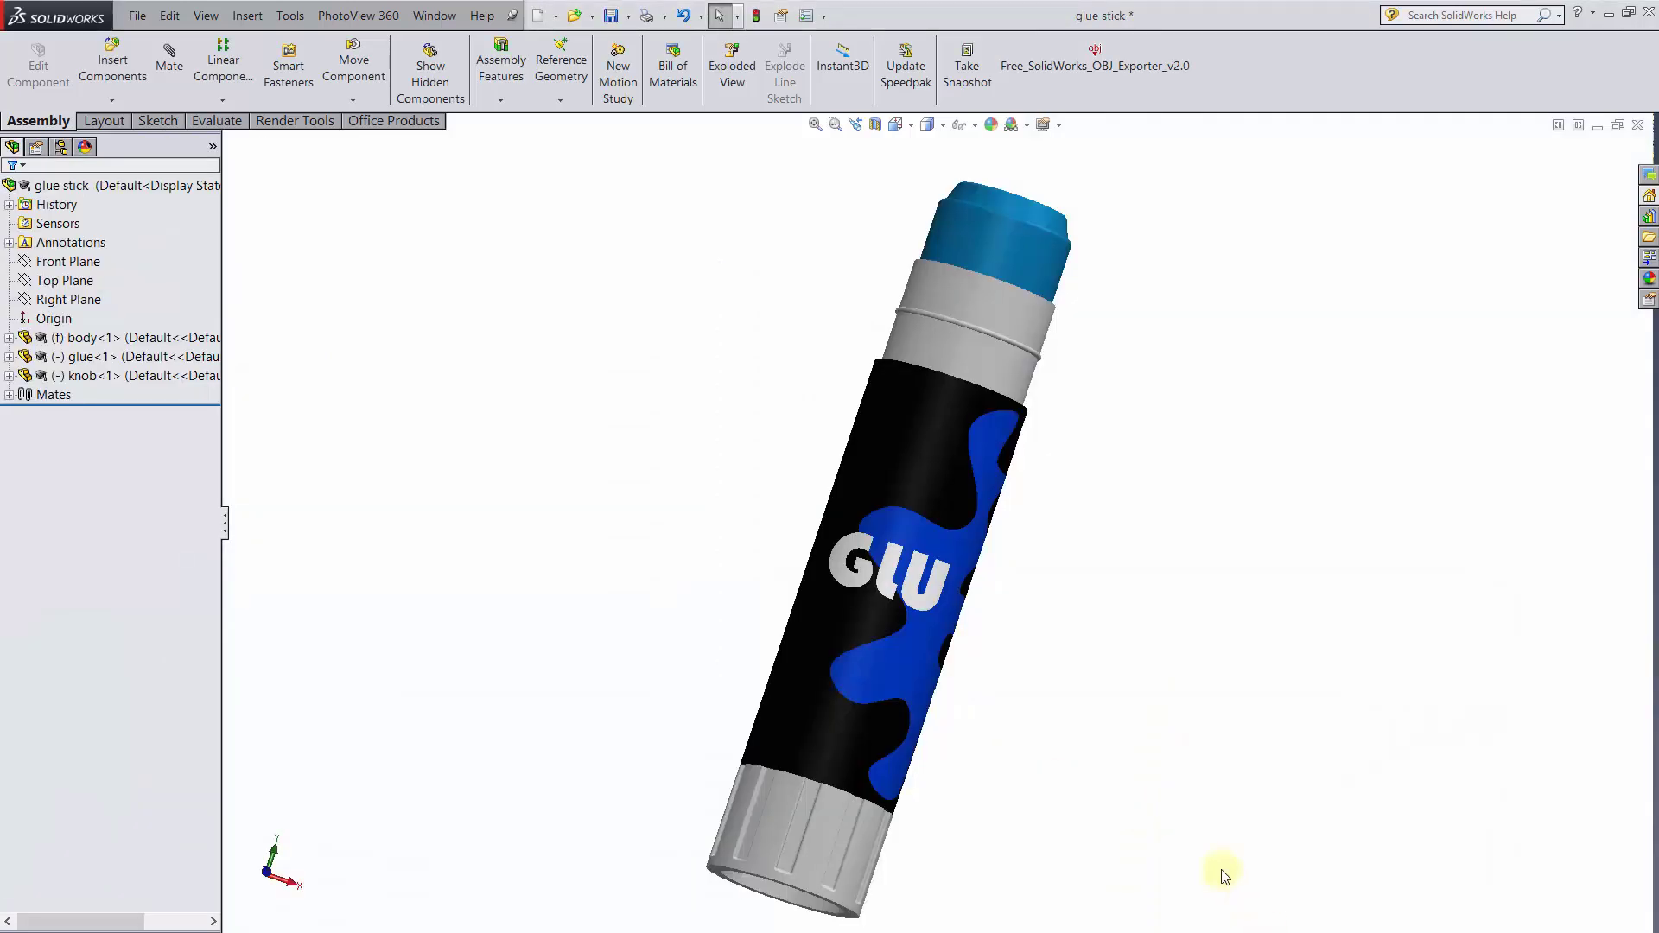
{"action": "mouse_move", "coordinate": [851, 894]}
{"action": "left_mouse_down"}
{"action": "mouse_move", "coordinate": [810, 868]}
{"action": "mouse_move", "coordinate": [878, 900]}
{"action": "mouse_move", "coordinate": [847, 893]}
{"action": "left_mouse_up"}
{"action": "key", "text": "Escape"}
{"action": "left_click", "coordinate": [1033, 828]}
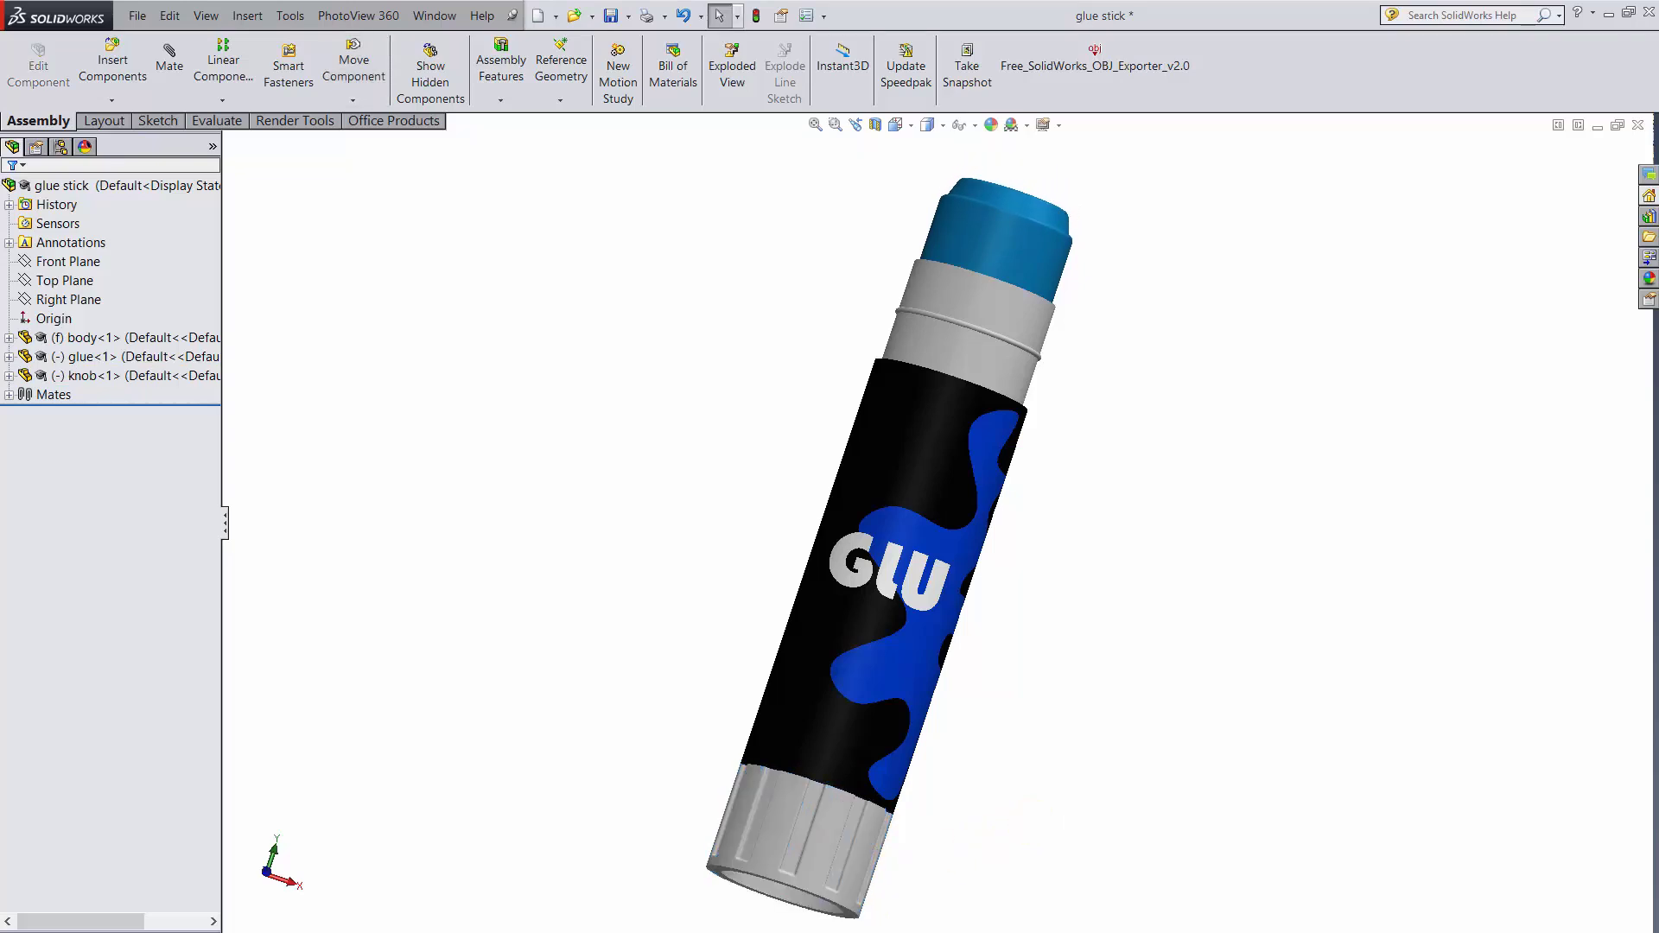